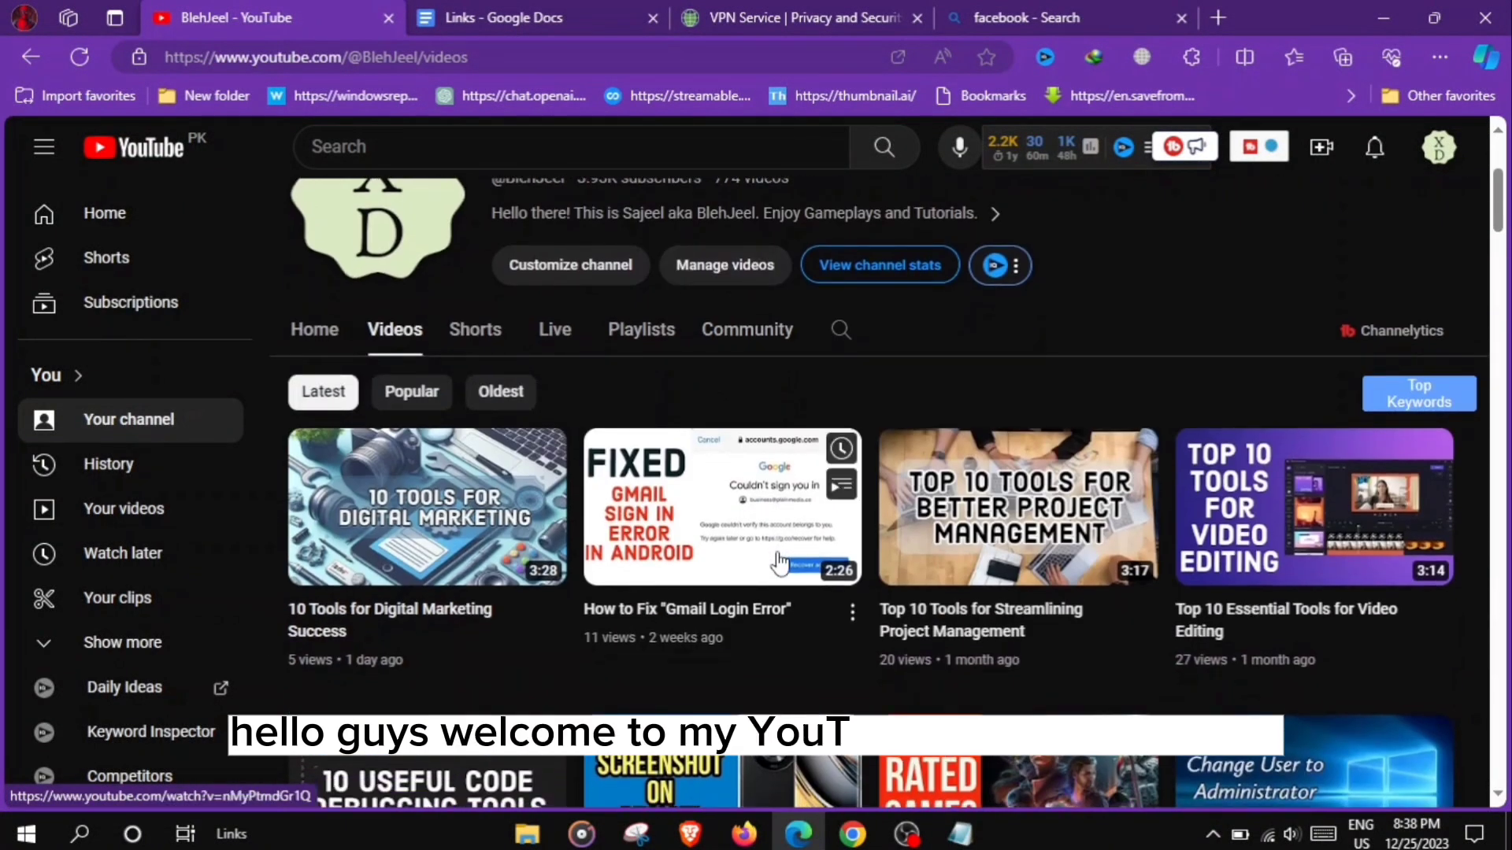
scroll(777, 564, down, 1)
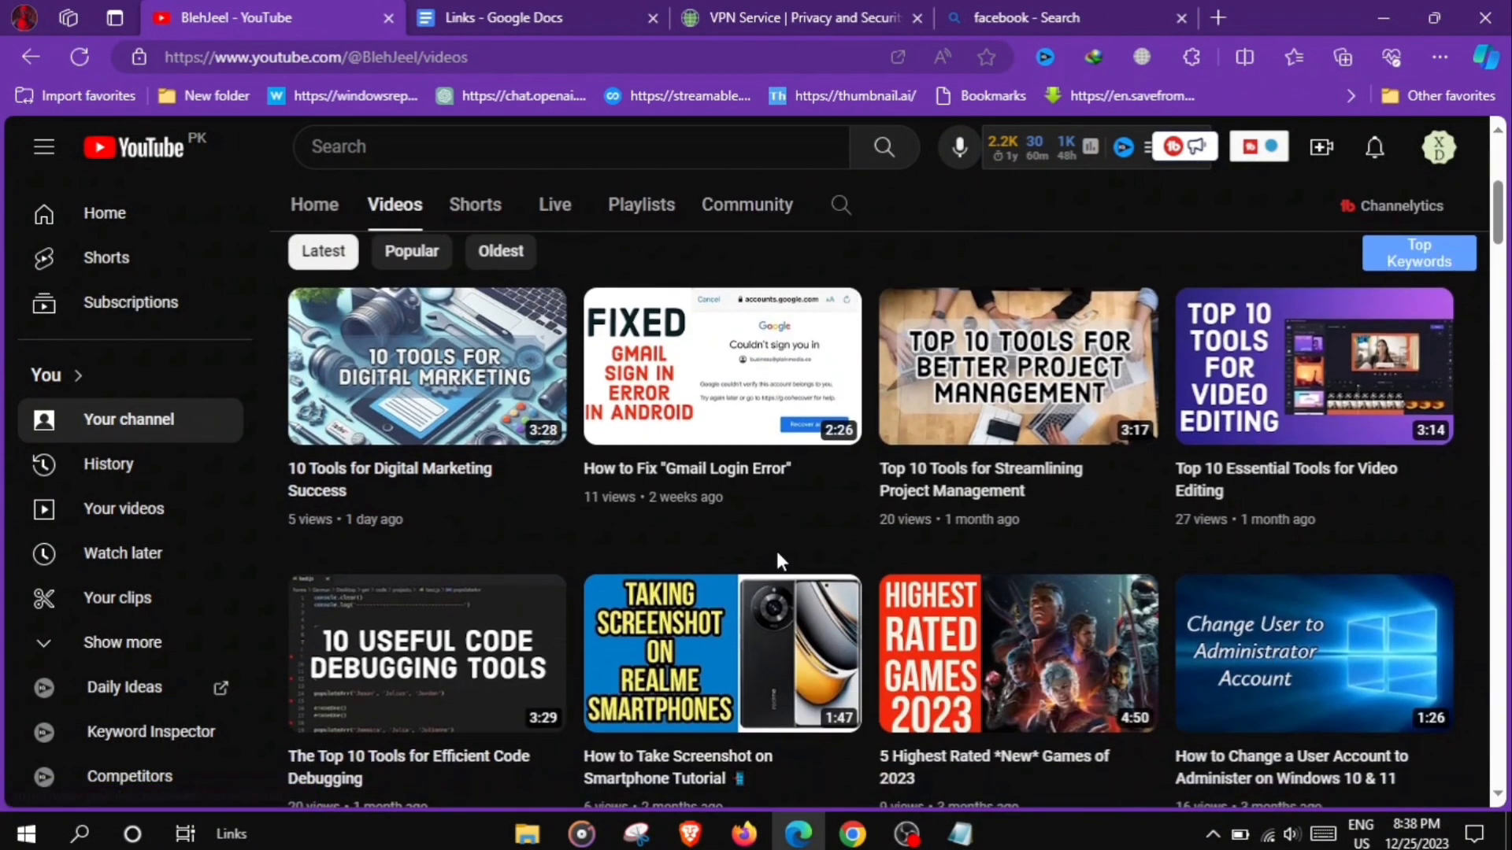
scroll(777, 551, down, 2)
scroll(777, 565, down, 1)
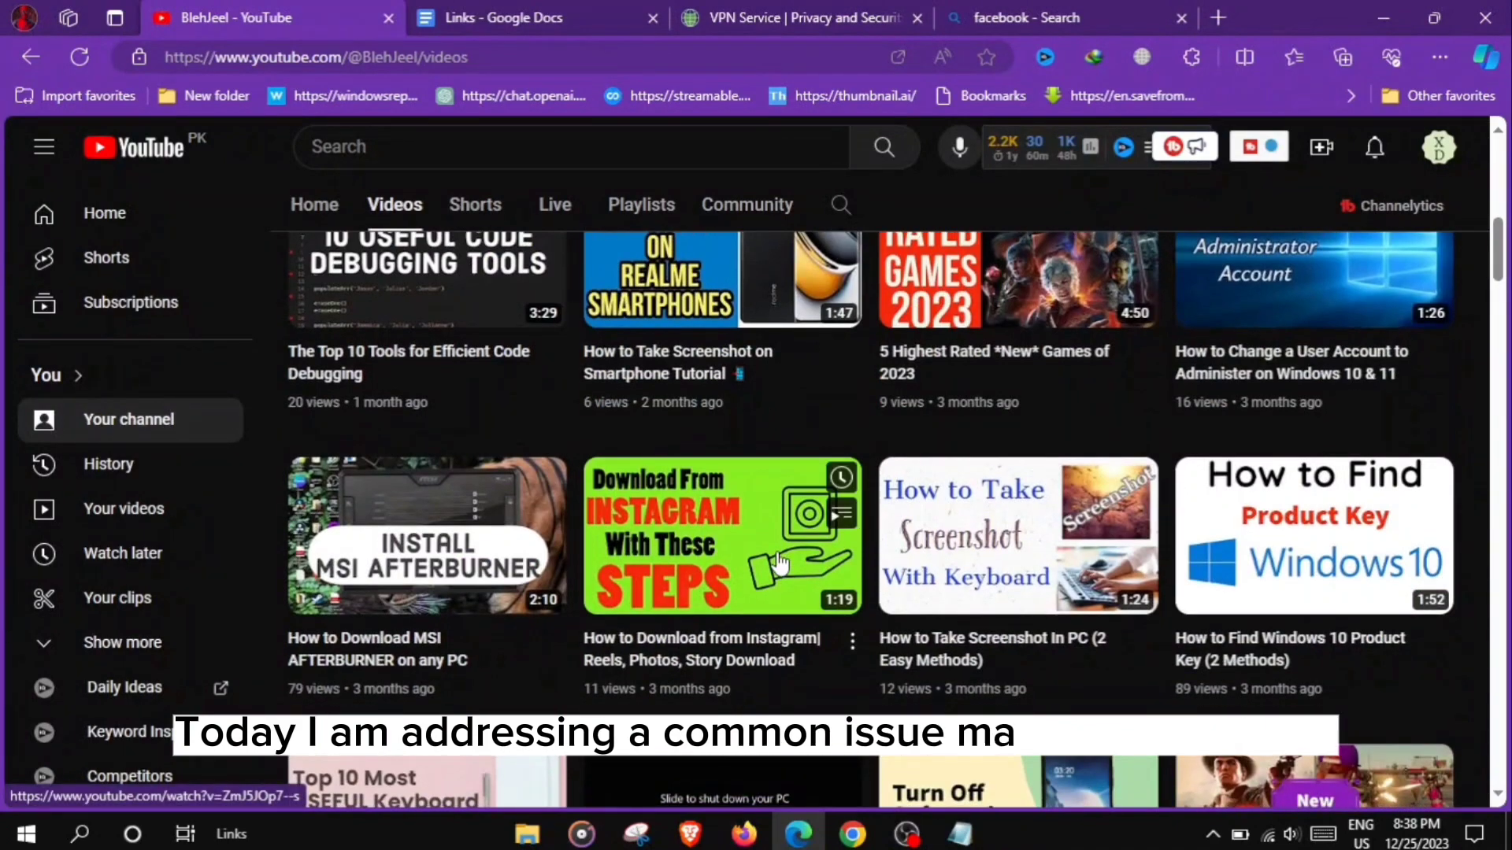
scroll(777, 562, down, 3)
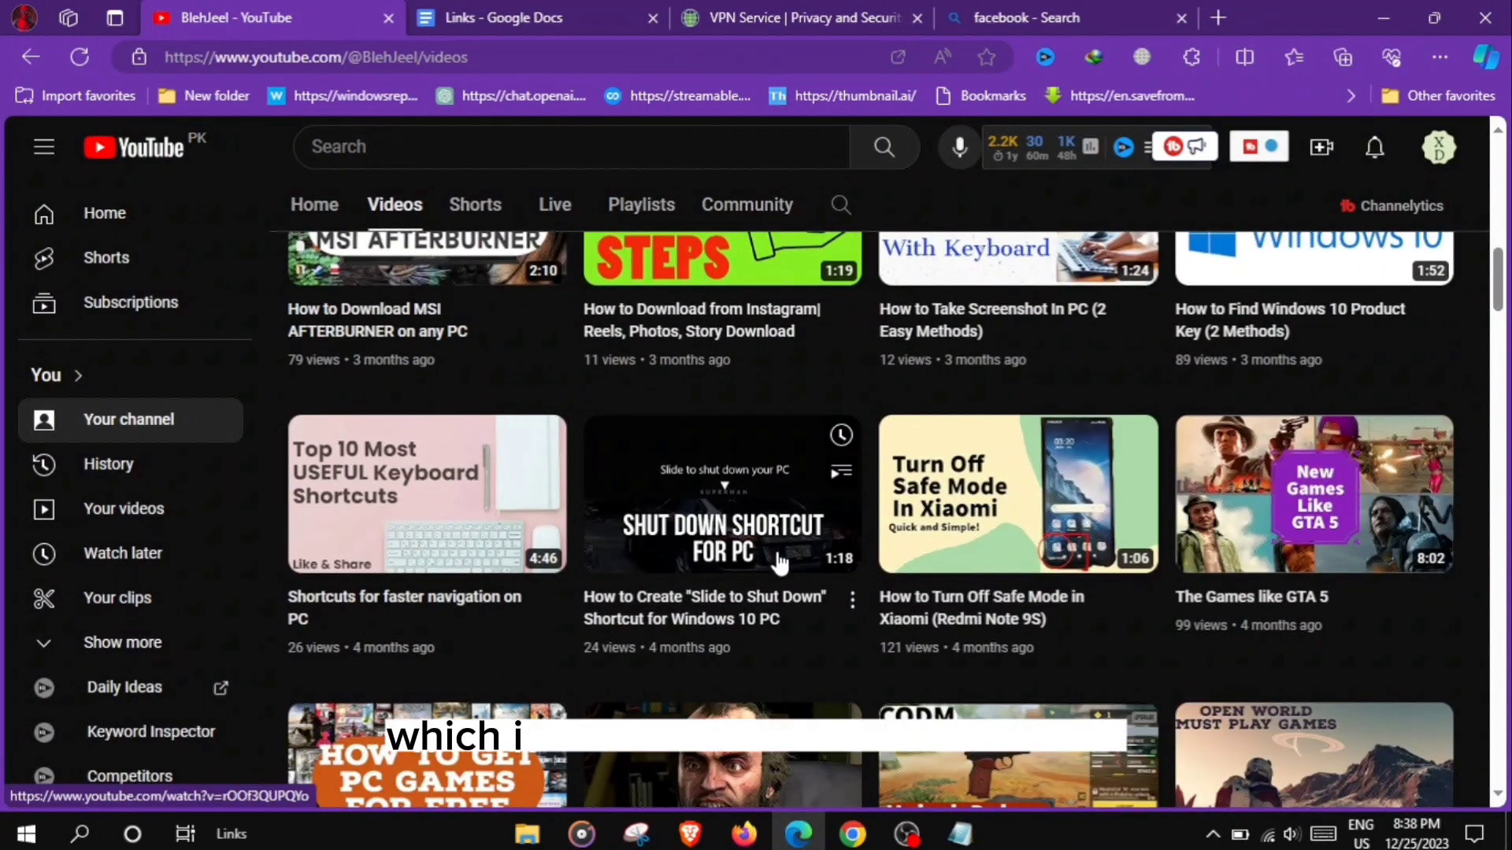
scroll(778, 564, down, 2)
scroll(777, 555, down, 1)
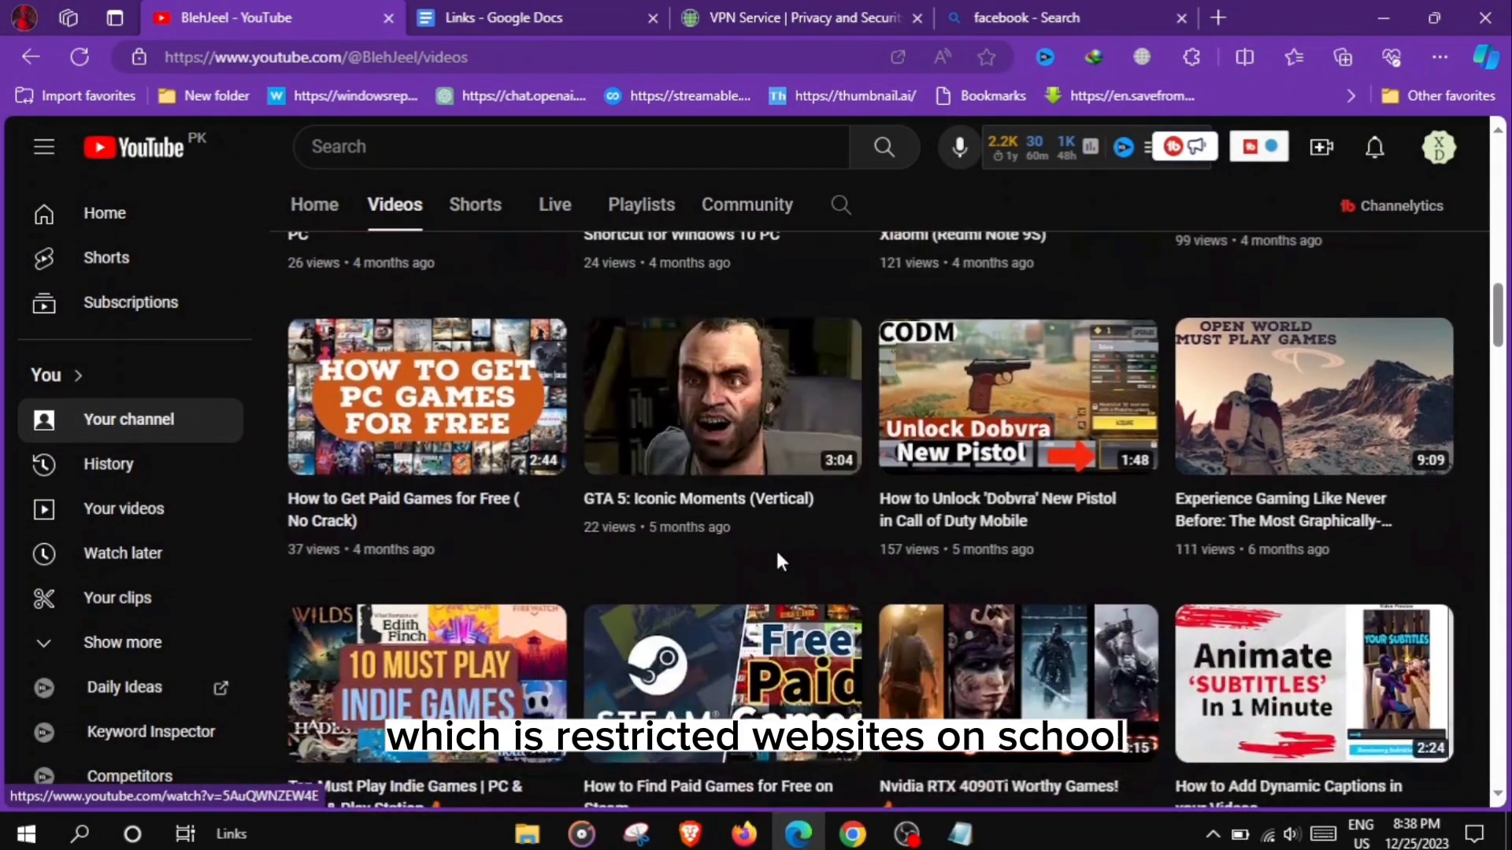
scroll(775, 546, down, 2)
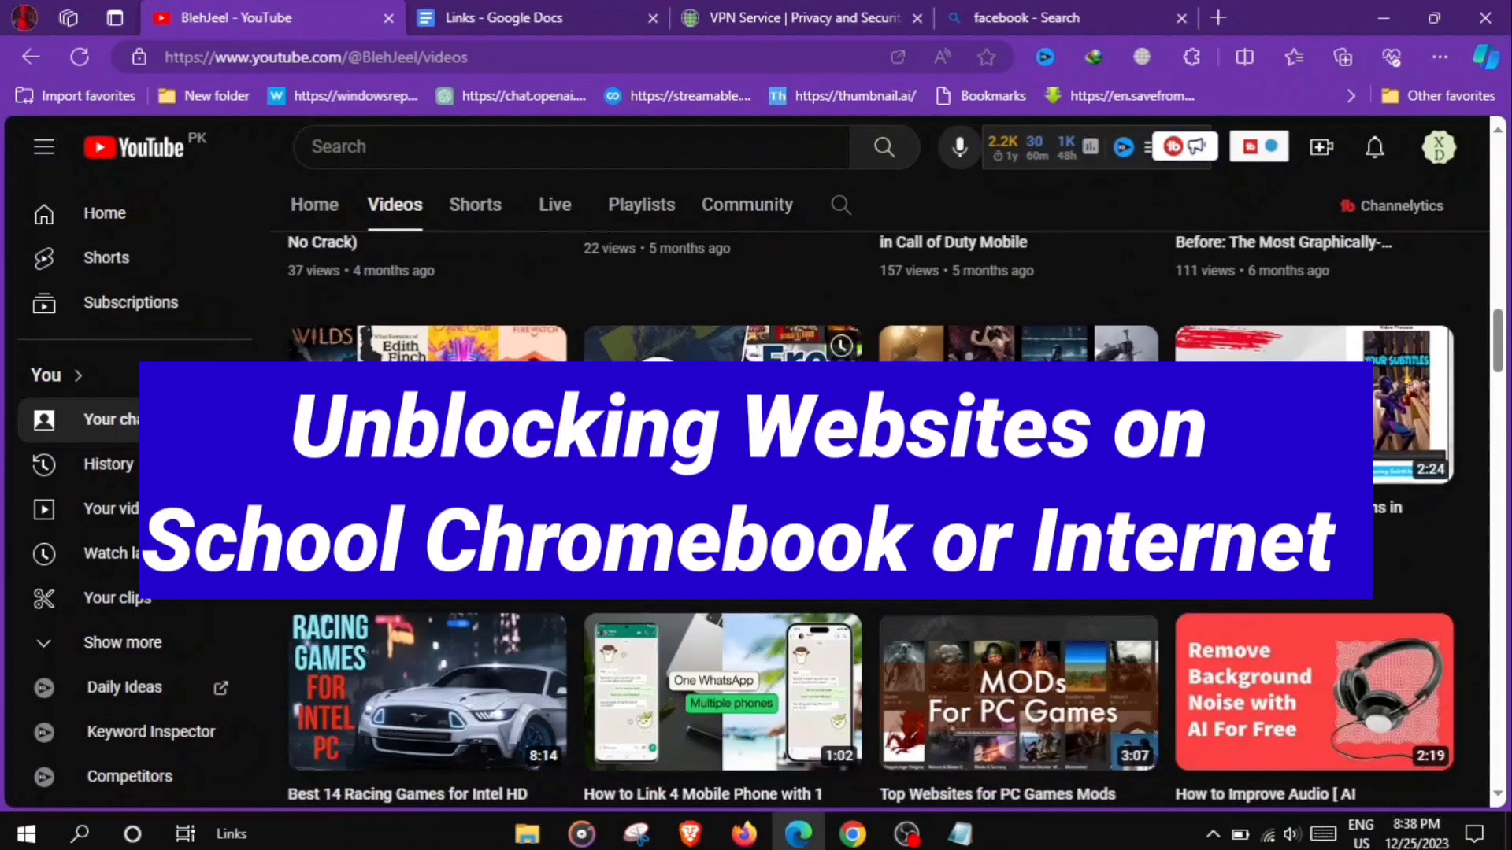
scroll(774, 548, down, 2)
scroll(775, 547, down, 2)
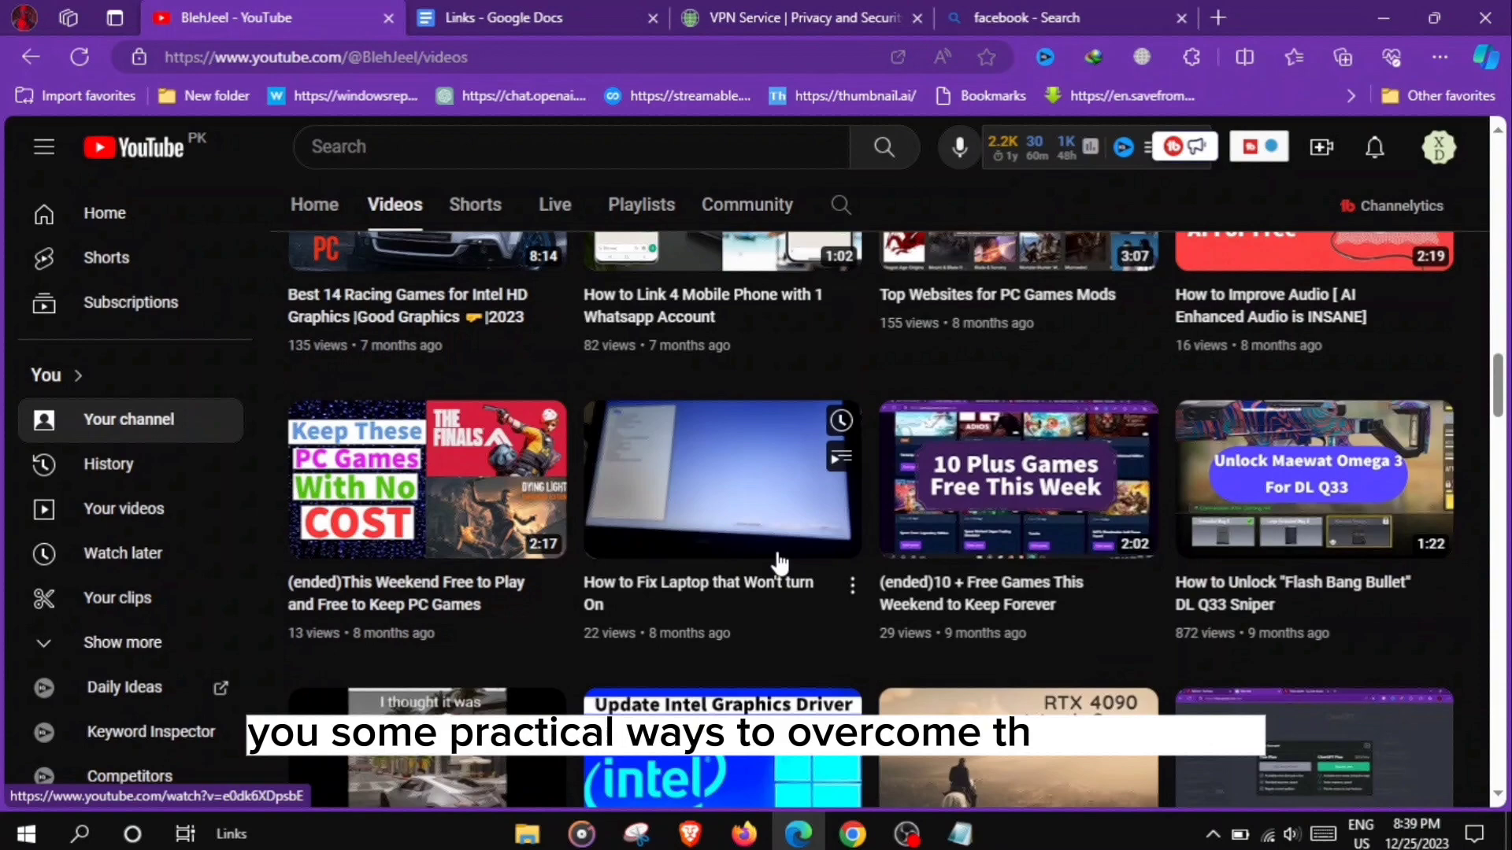
scroll(777, 561, up, 3)
scroll(777, 561, up, 3)
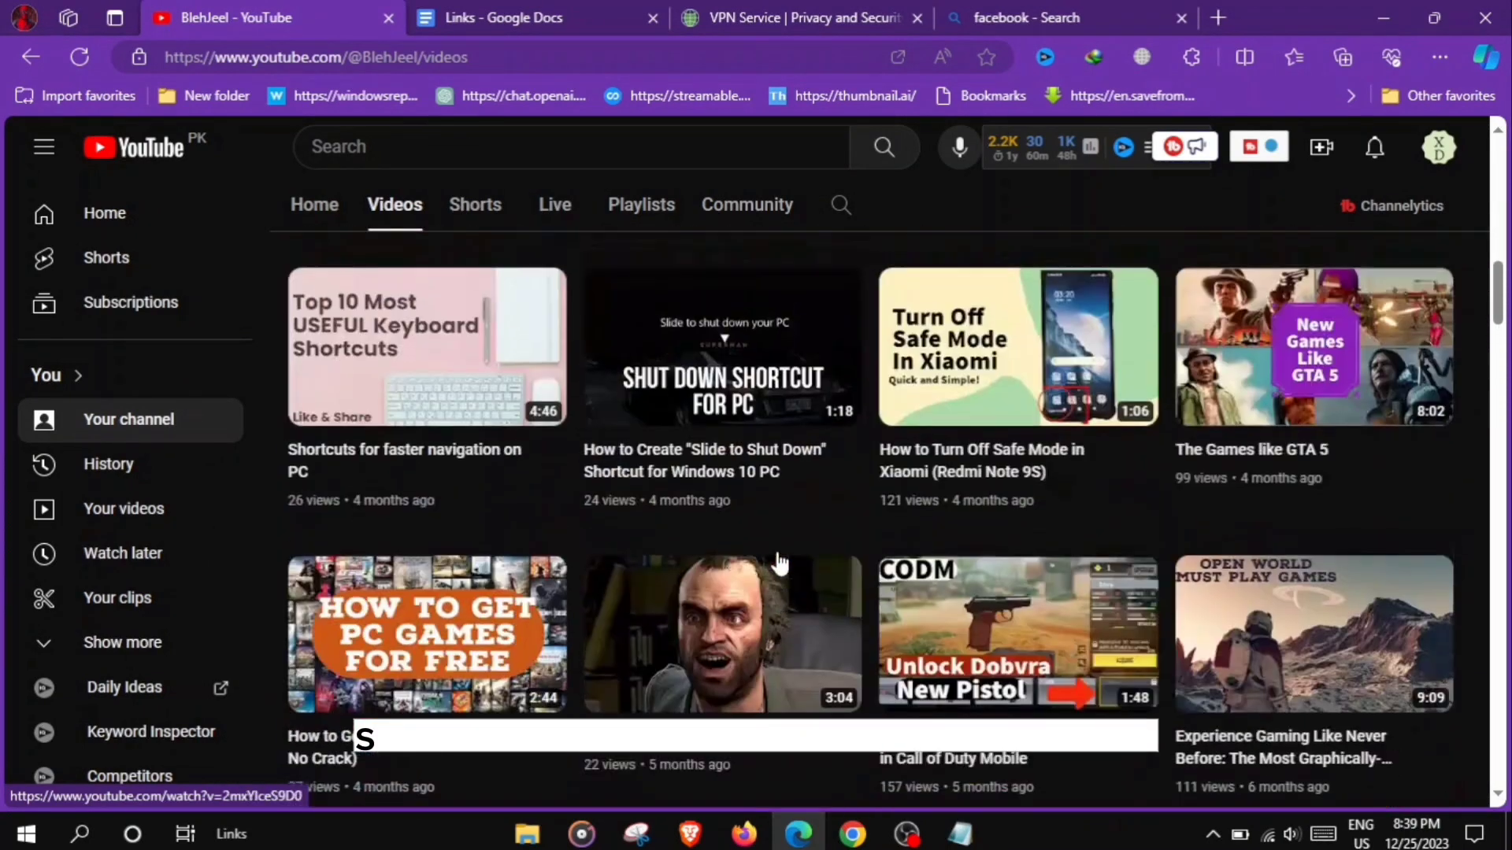
scroll(777, 562, up, 5)
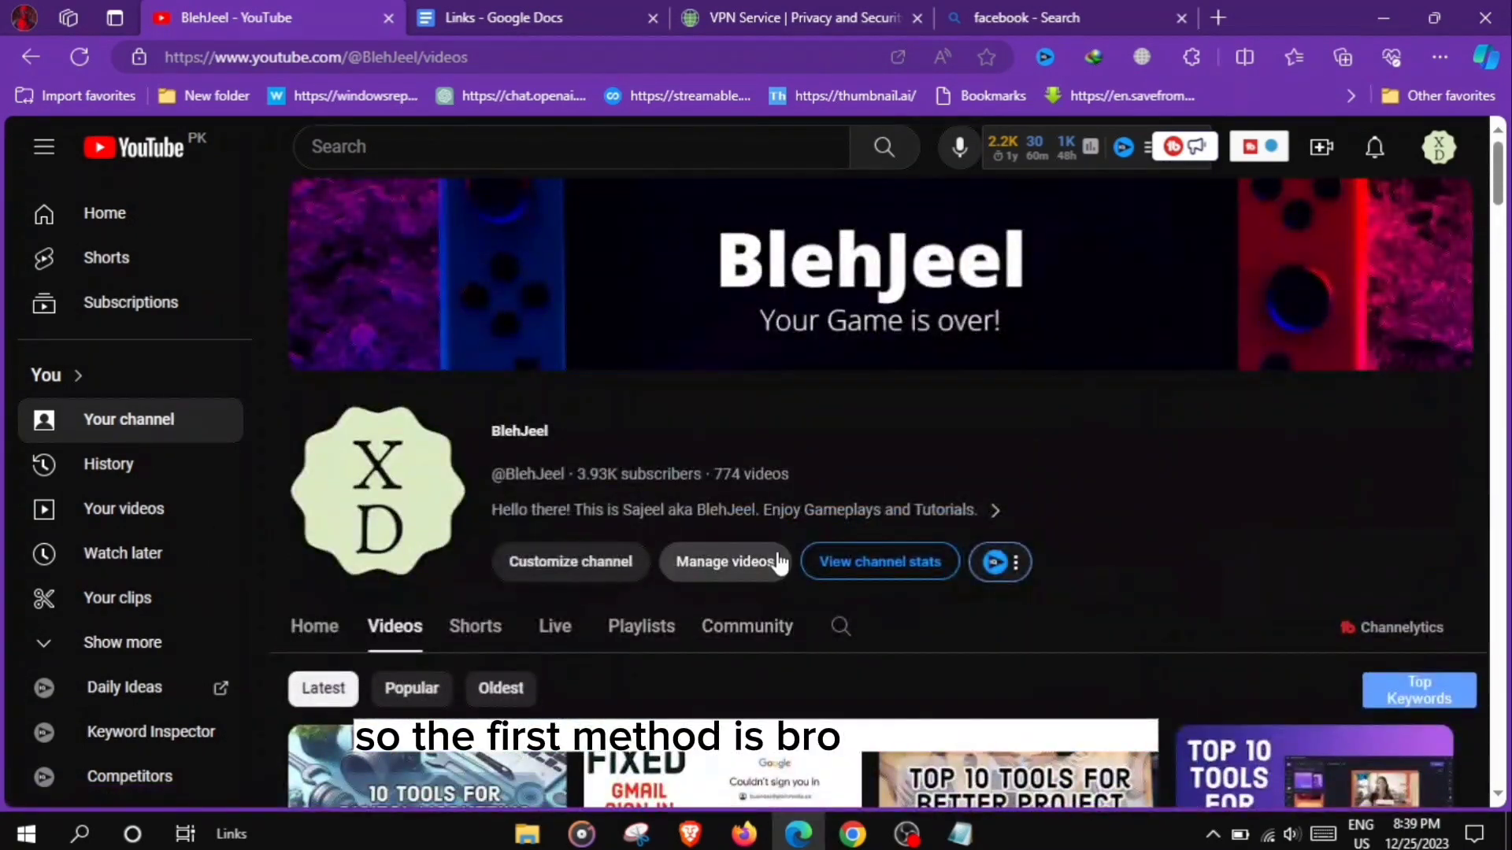
Switch to the Browsec VPN site and browse its free install offer and feature sections
click(791, 5)
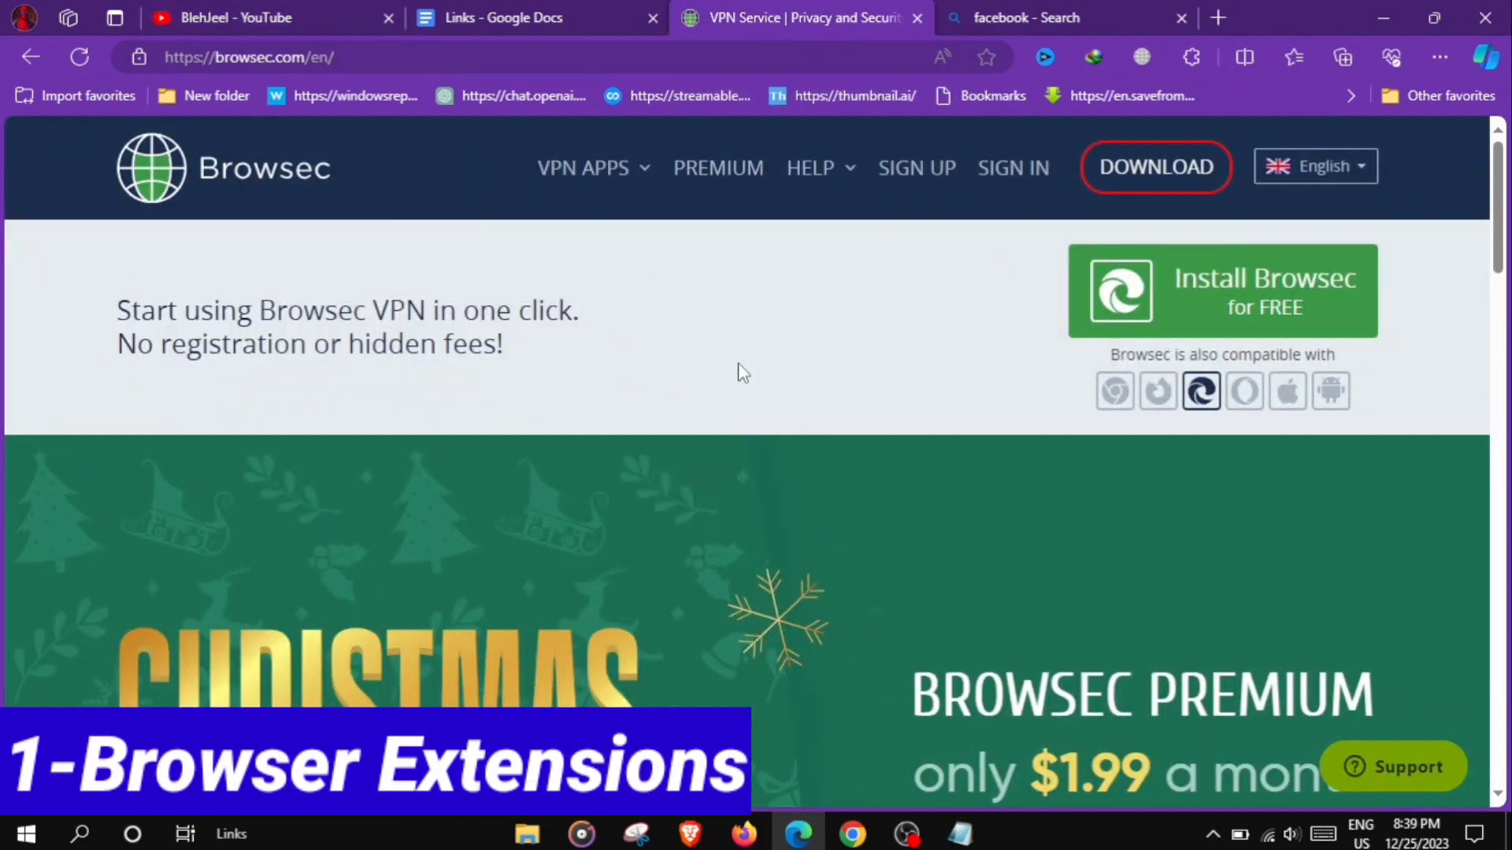
scroll(738, 373, down, 2)
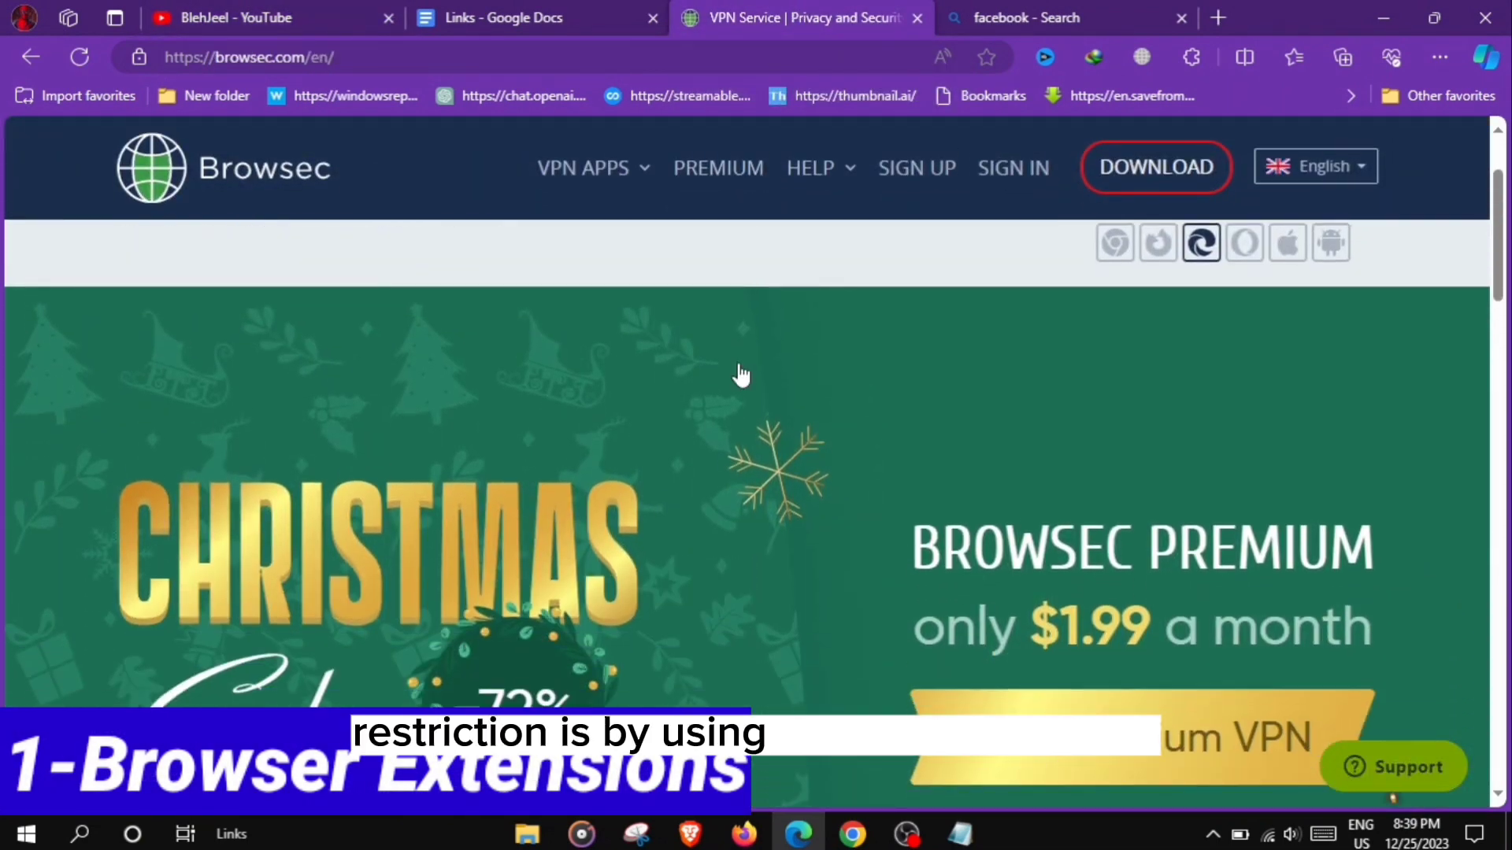
scroll(739, 373, up, 2)
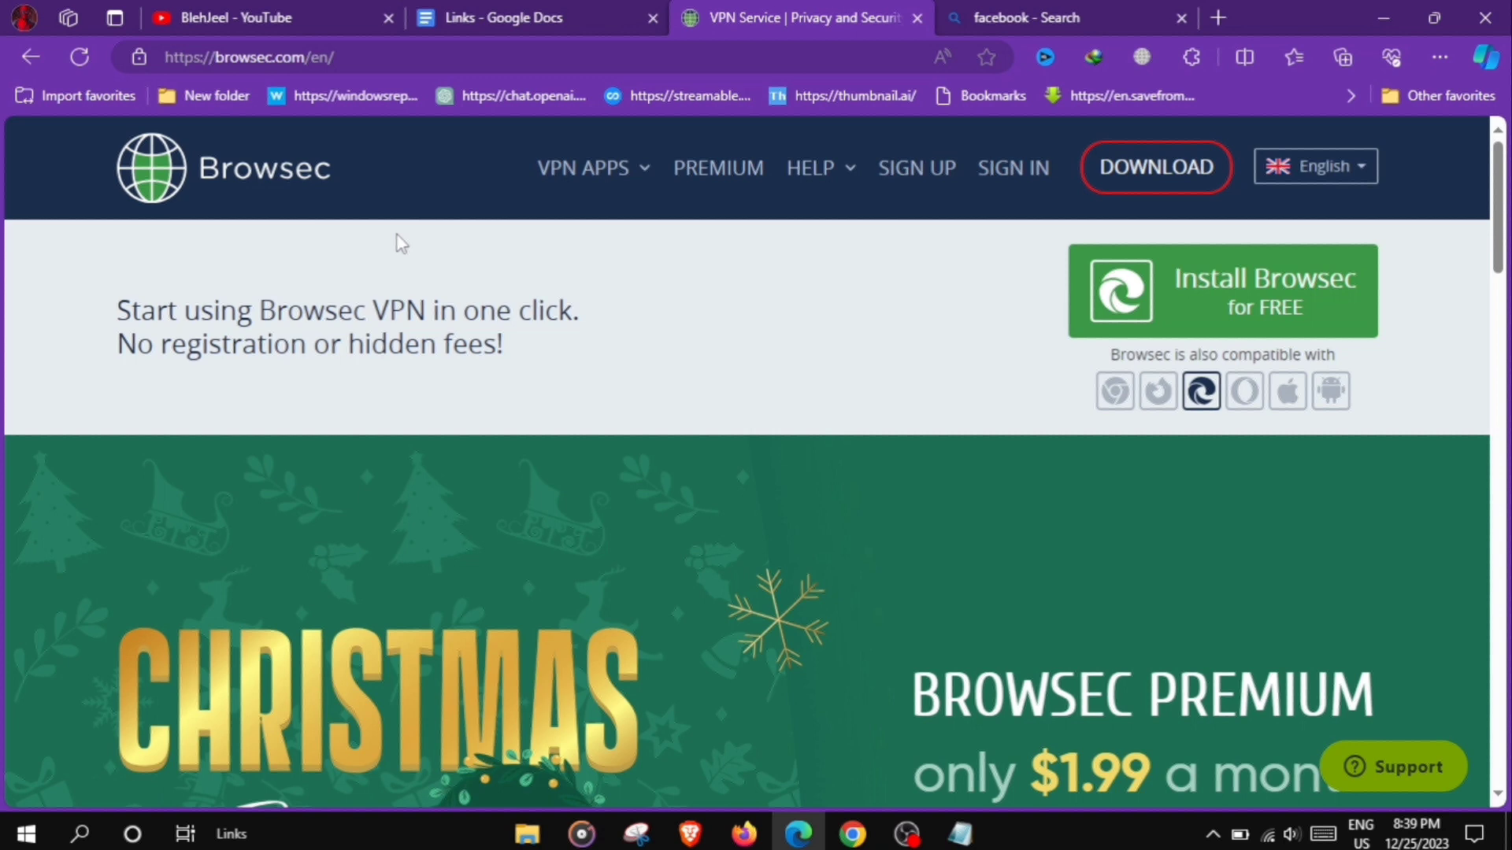
scroll(397, 242, down, 2)
scroll(397, 242, down, 2)
scroll(400, 242, down, 1)
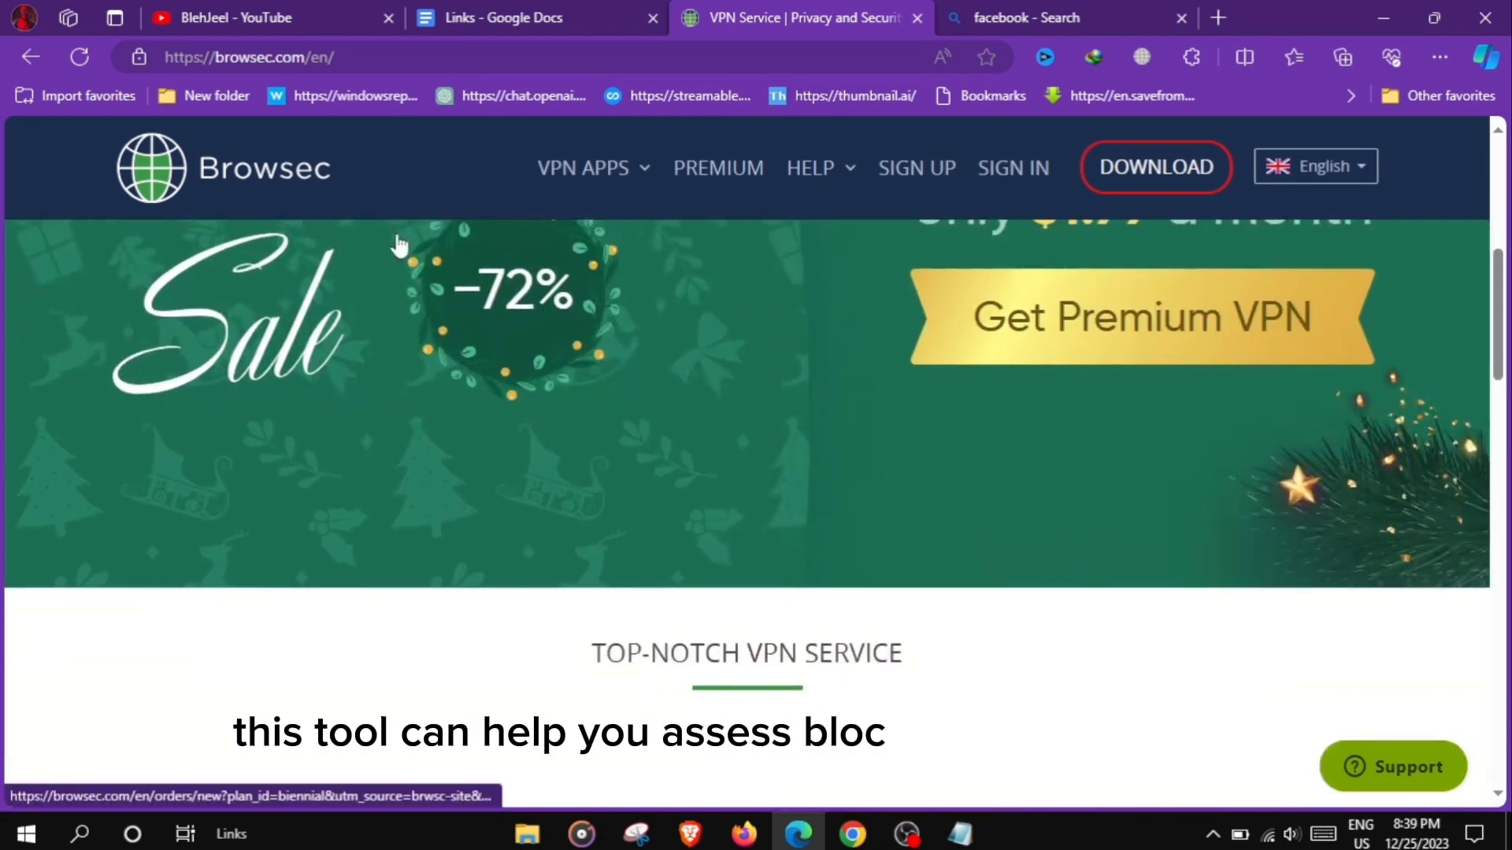
scroll(400, 245, down, 1)
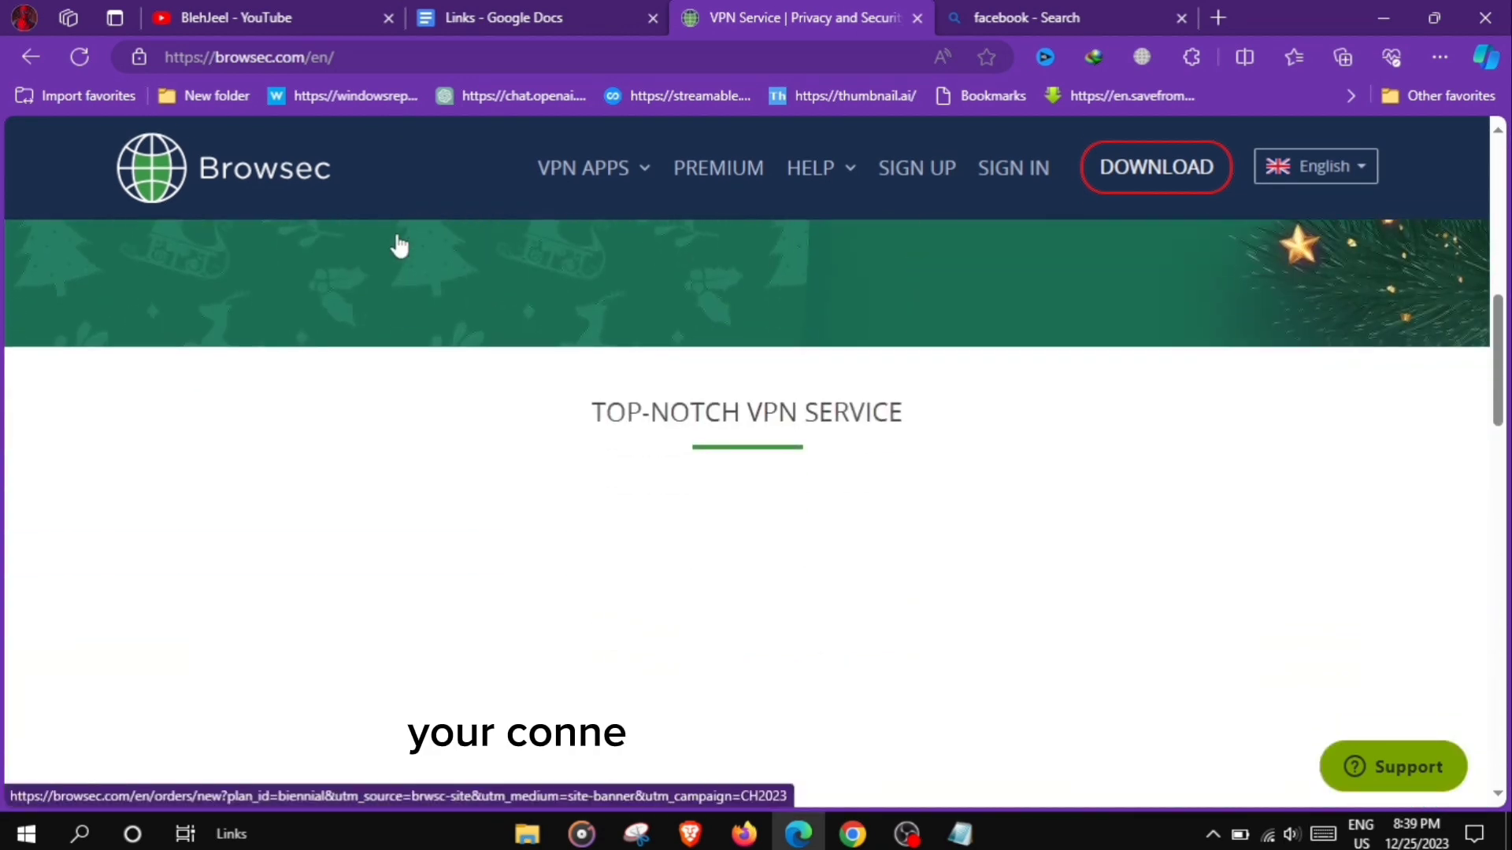
scroll(399, 243, down, 3)
scroll(399, 243, down, 1)
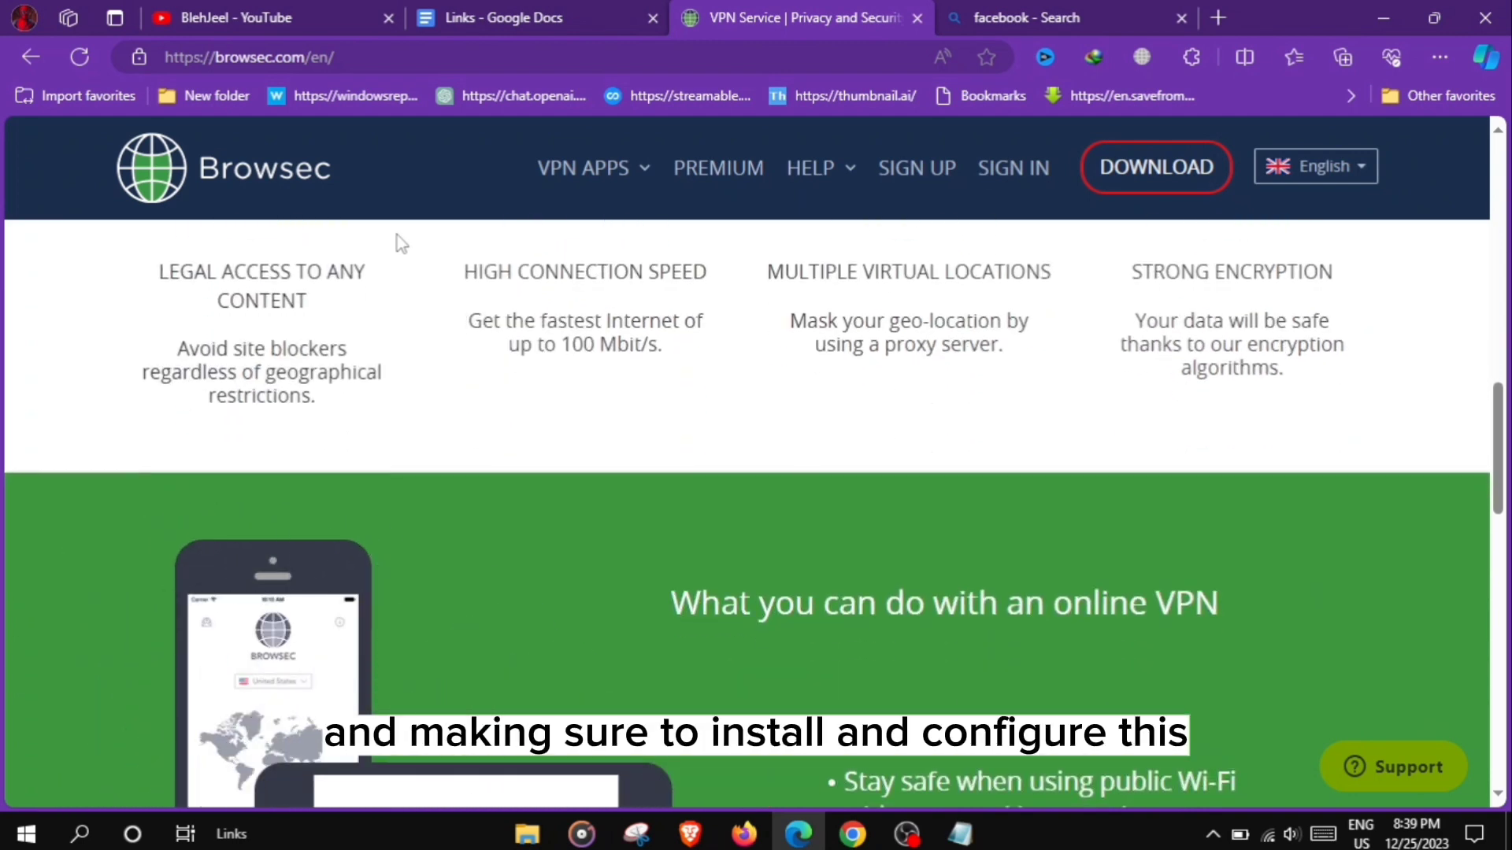
scroll(456, 440, down, 2)
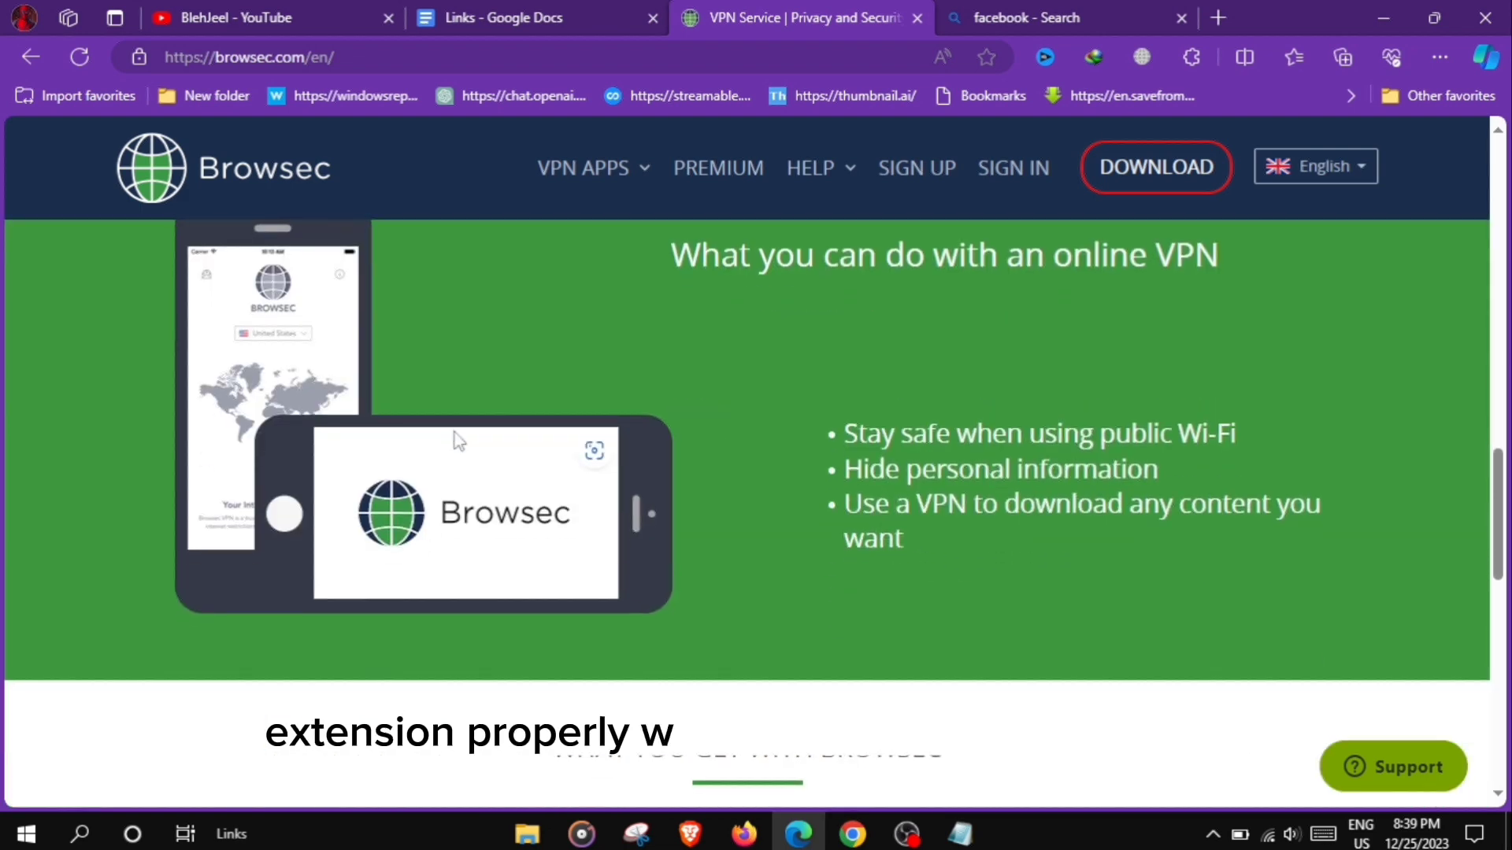
scroll(459, 439, down, 2)
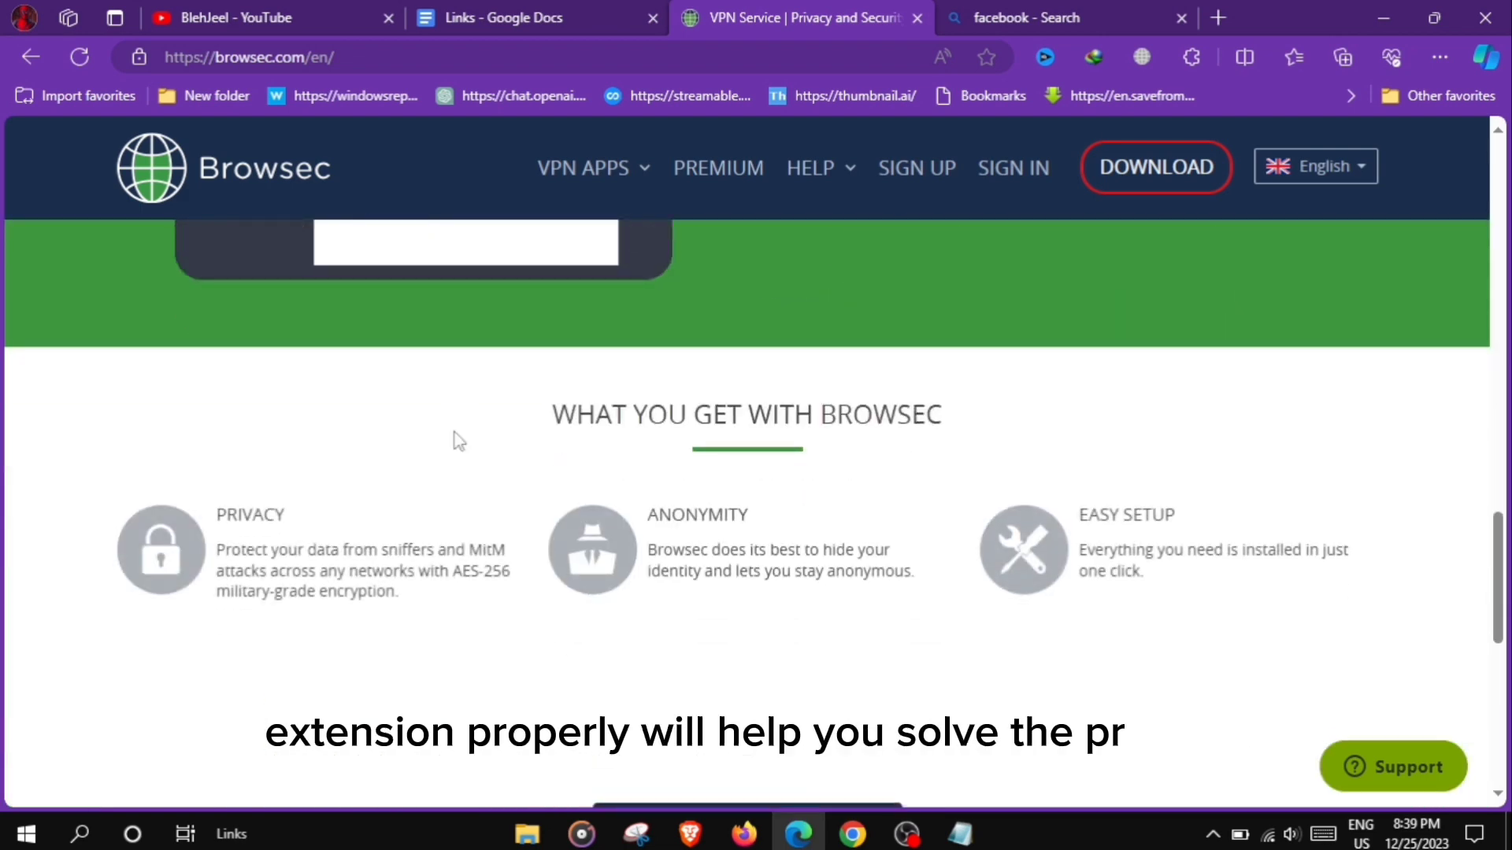
scroll(743, 331, up, 3)
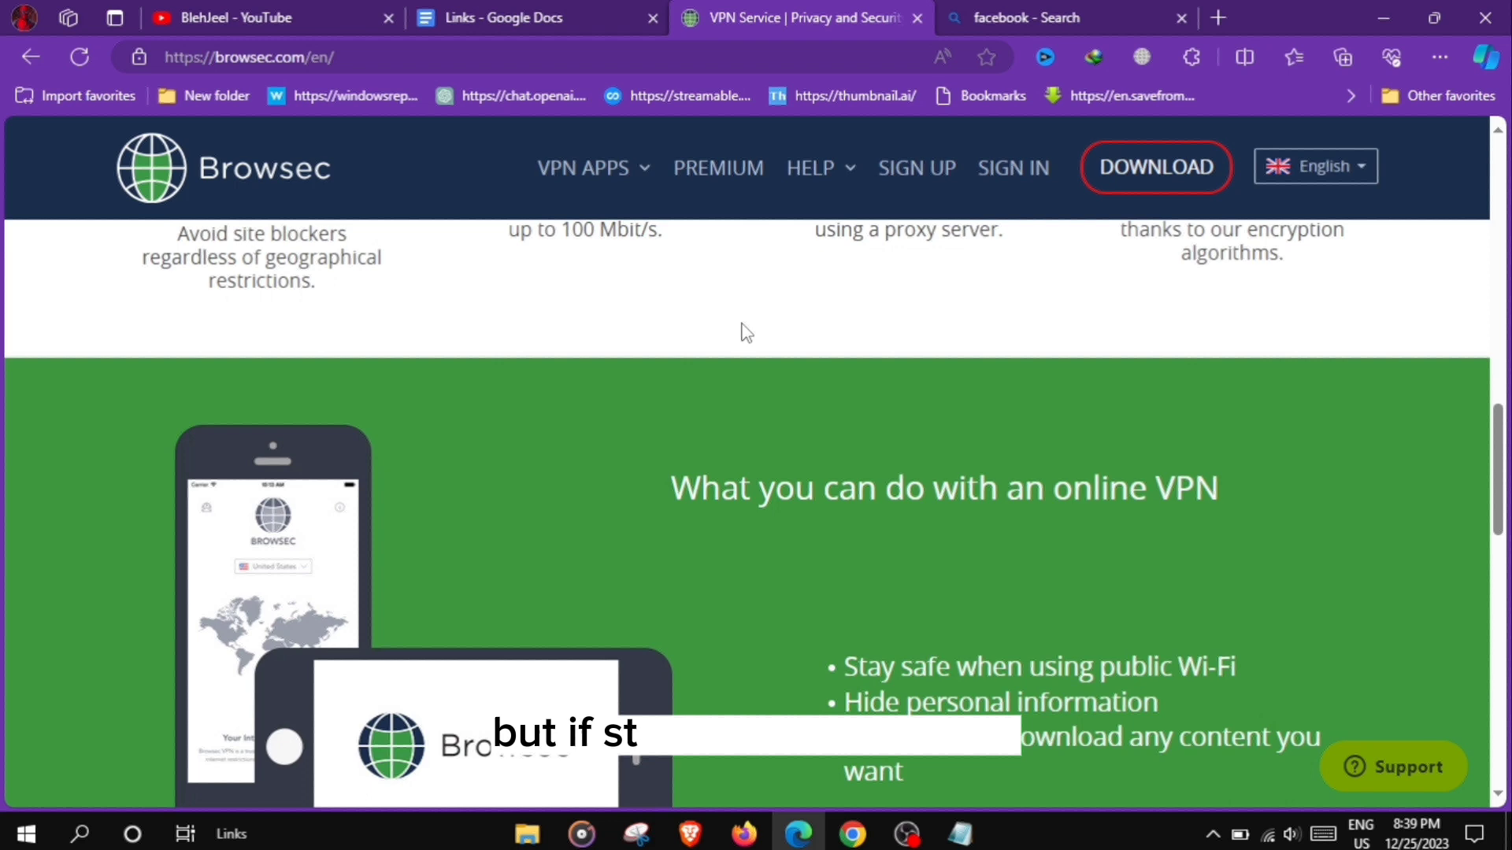
scroll(742, 331, up, 3)
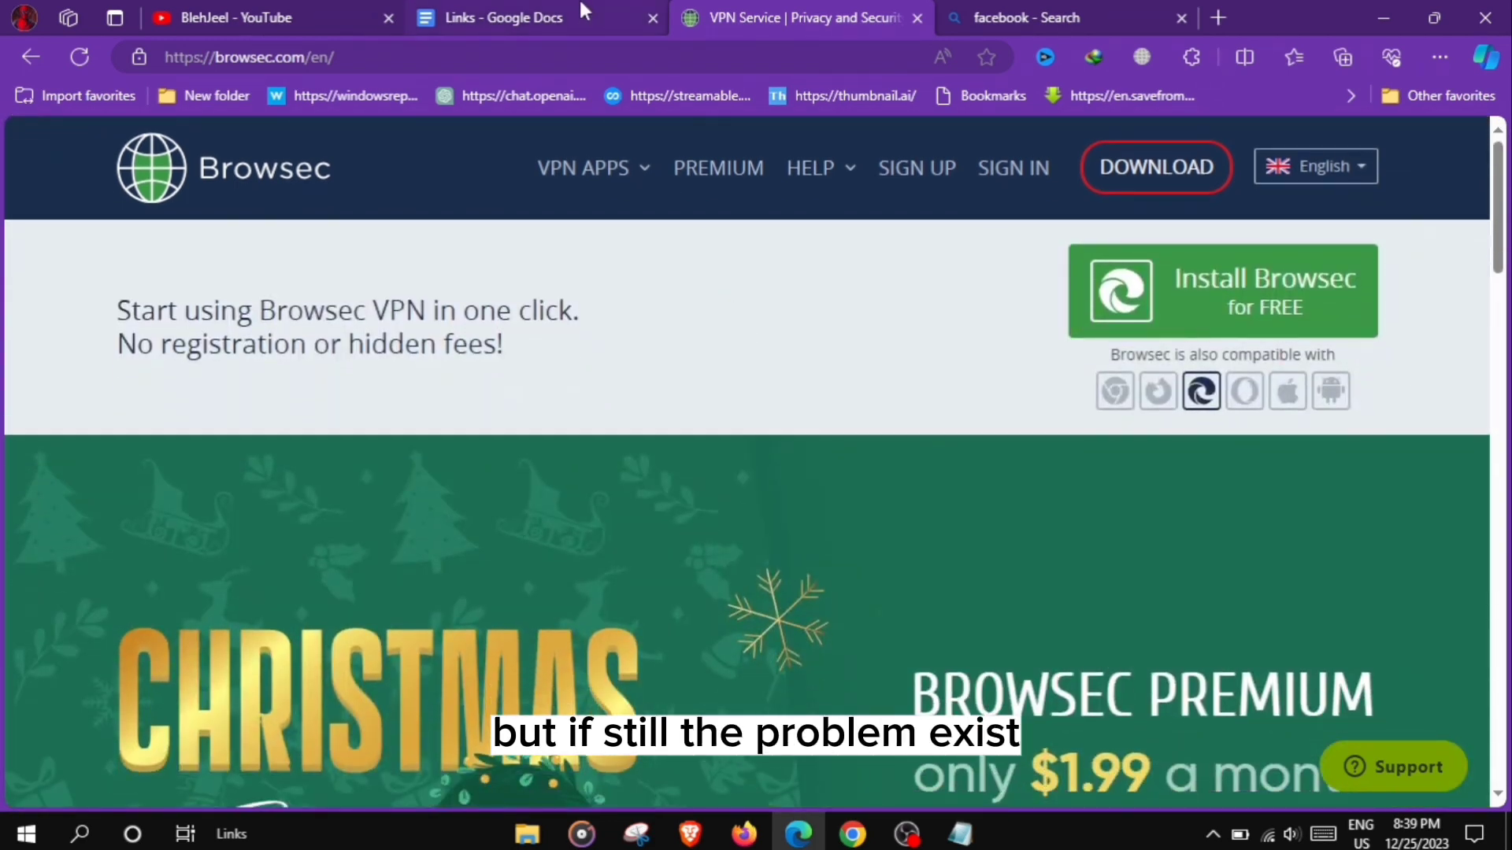
click(581, 8)
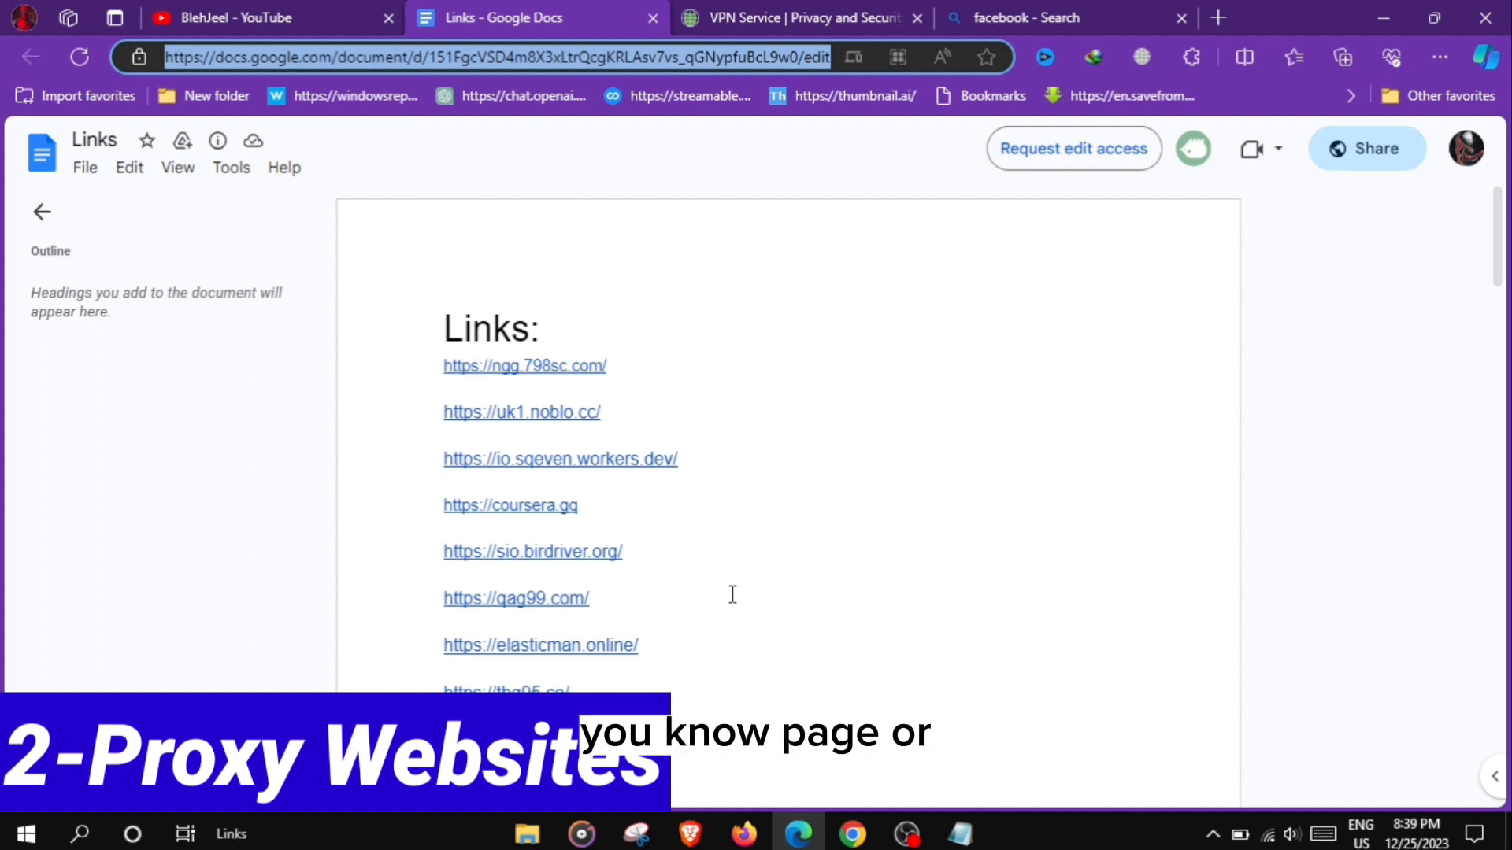
scroll(733, 595, down, 3)
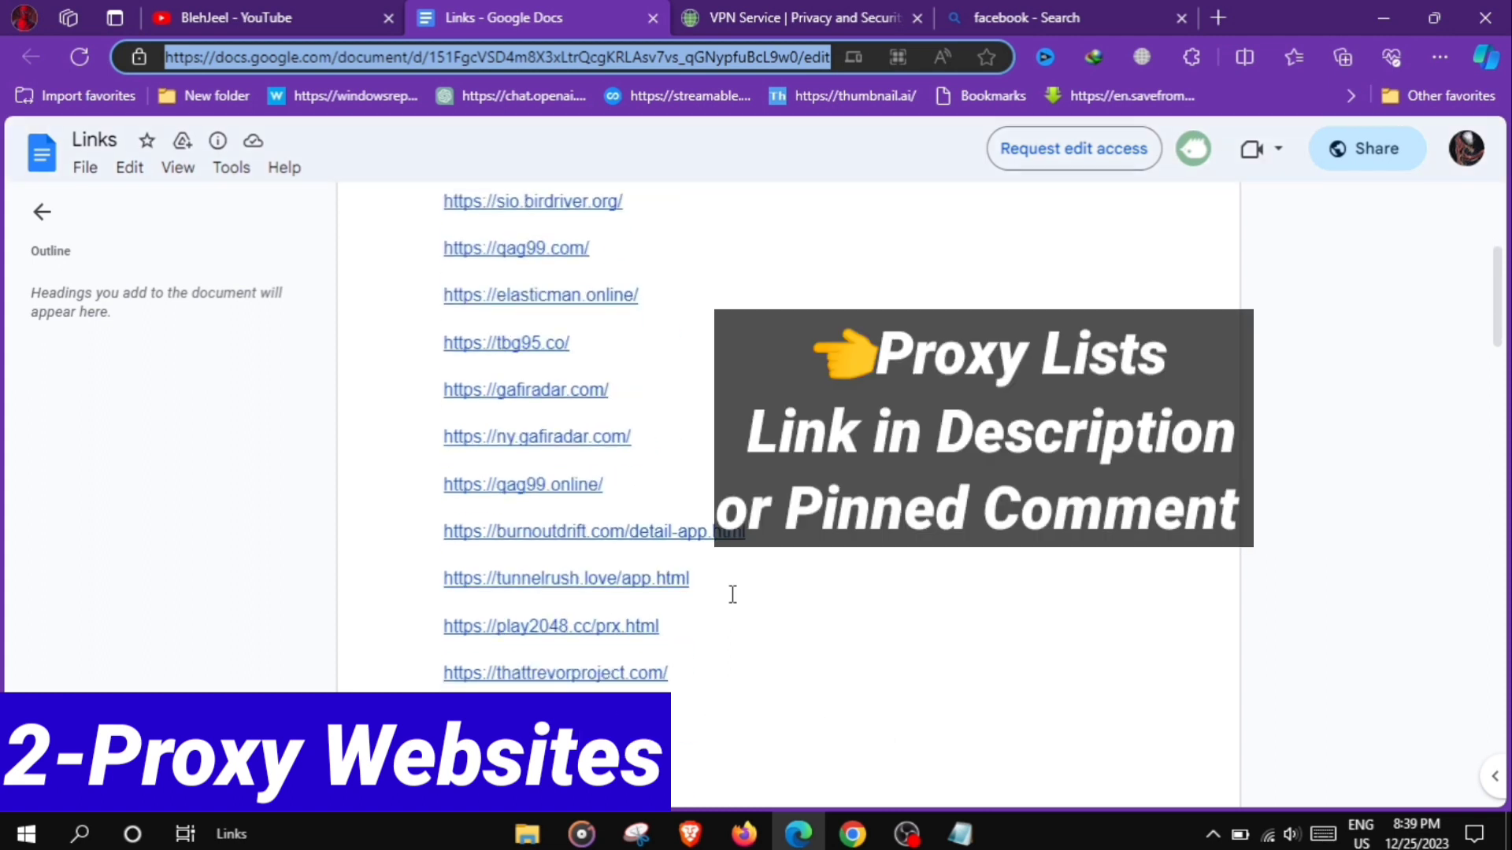
scroll(732, 594, down, 2)
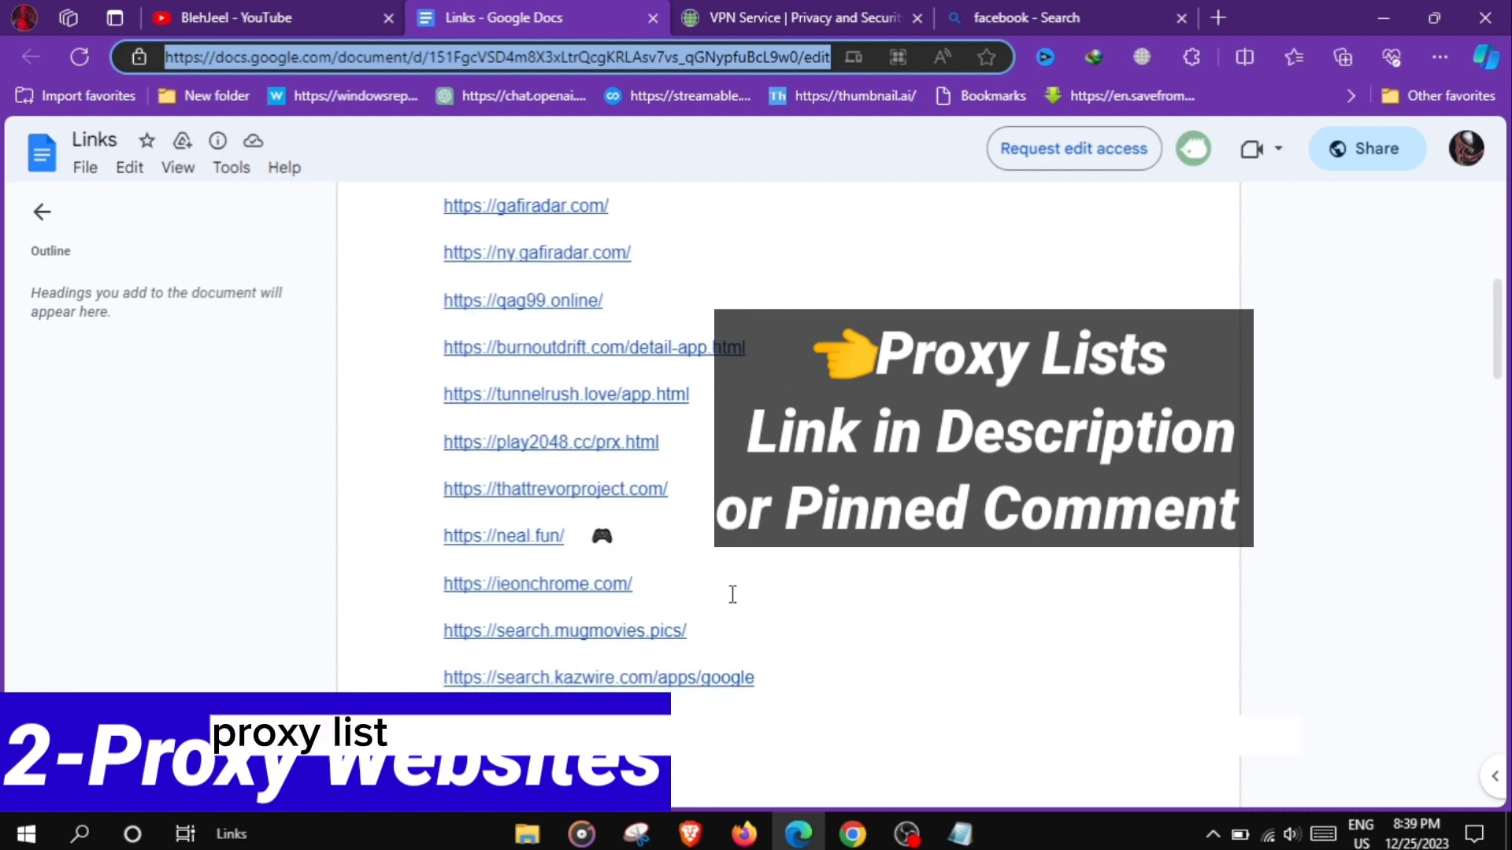
scroll(733, 593, down, 2)
scroll(733, 594, down, 2)
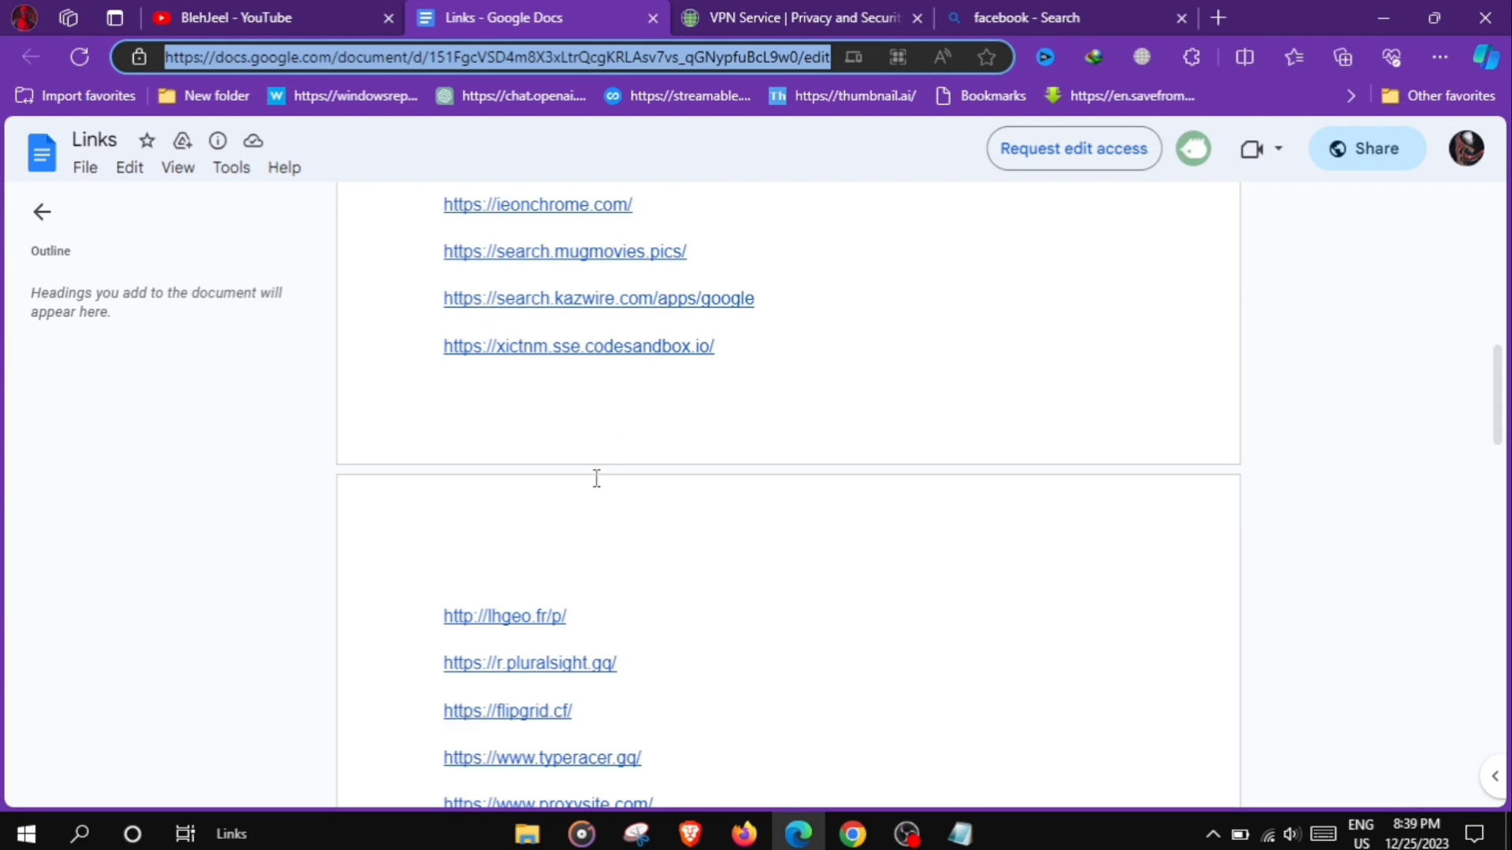
scroll(574, 574, down, 2)
scroll(575, 574, down, 2)
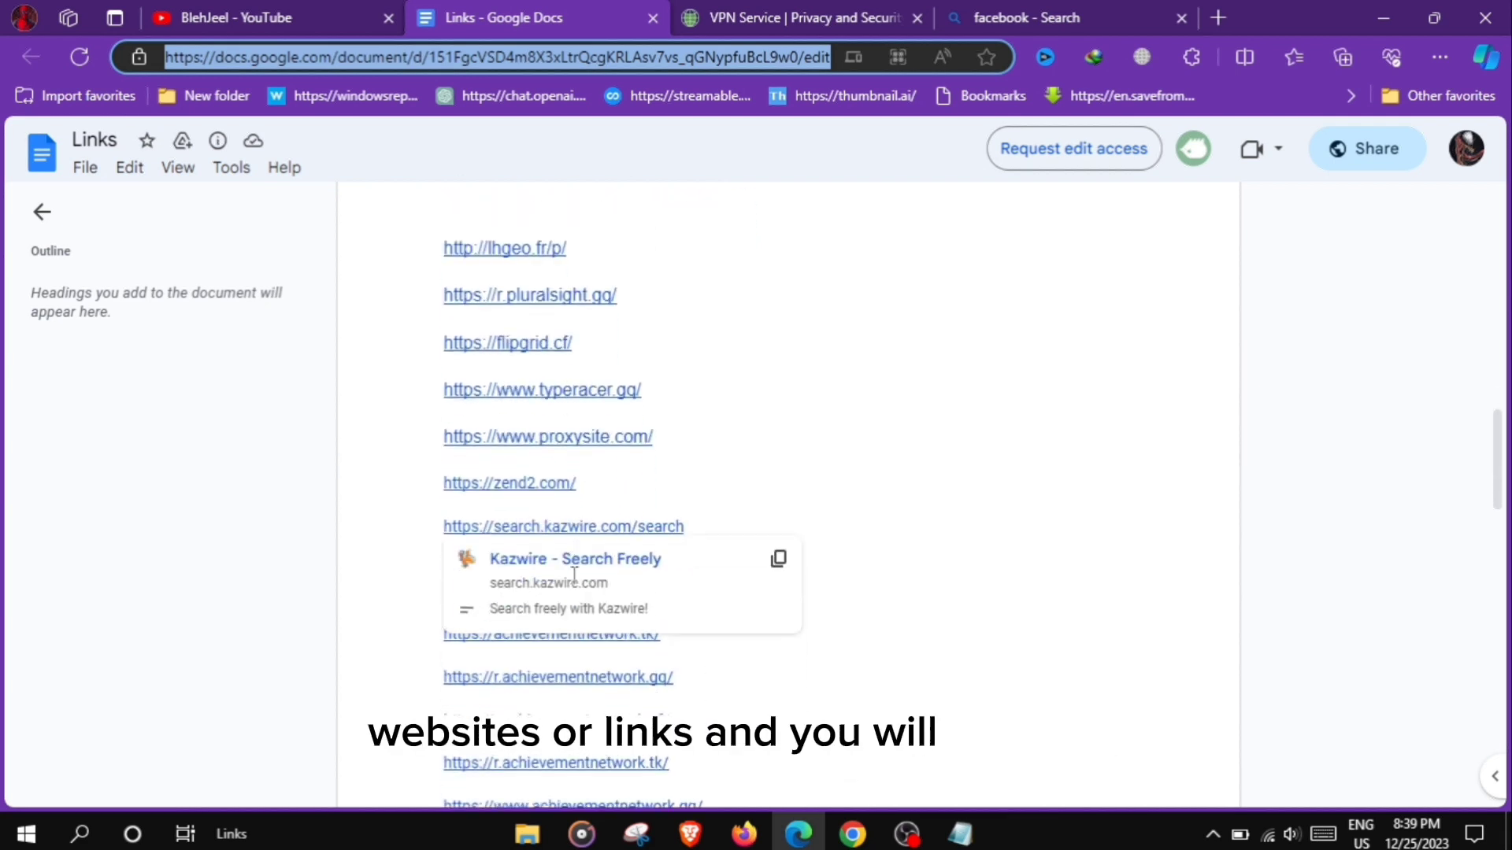
click(780, 547)
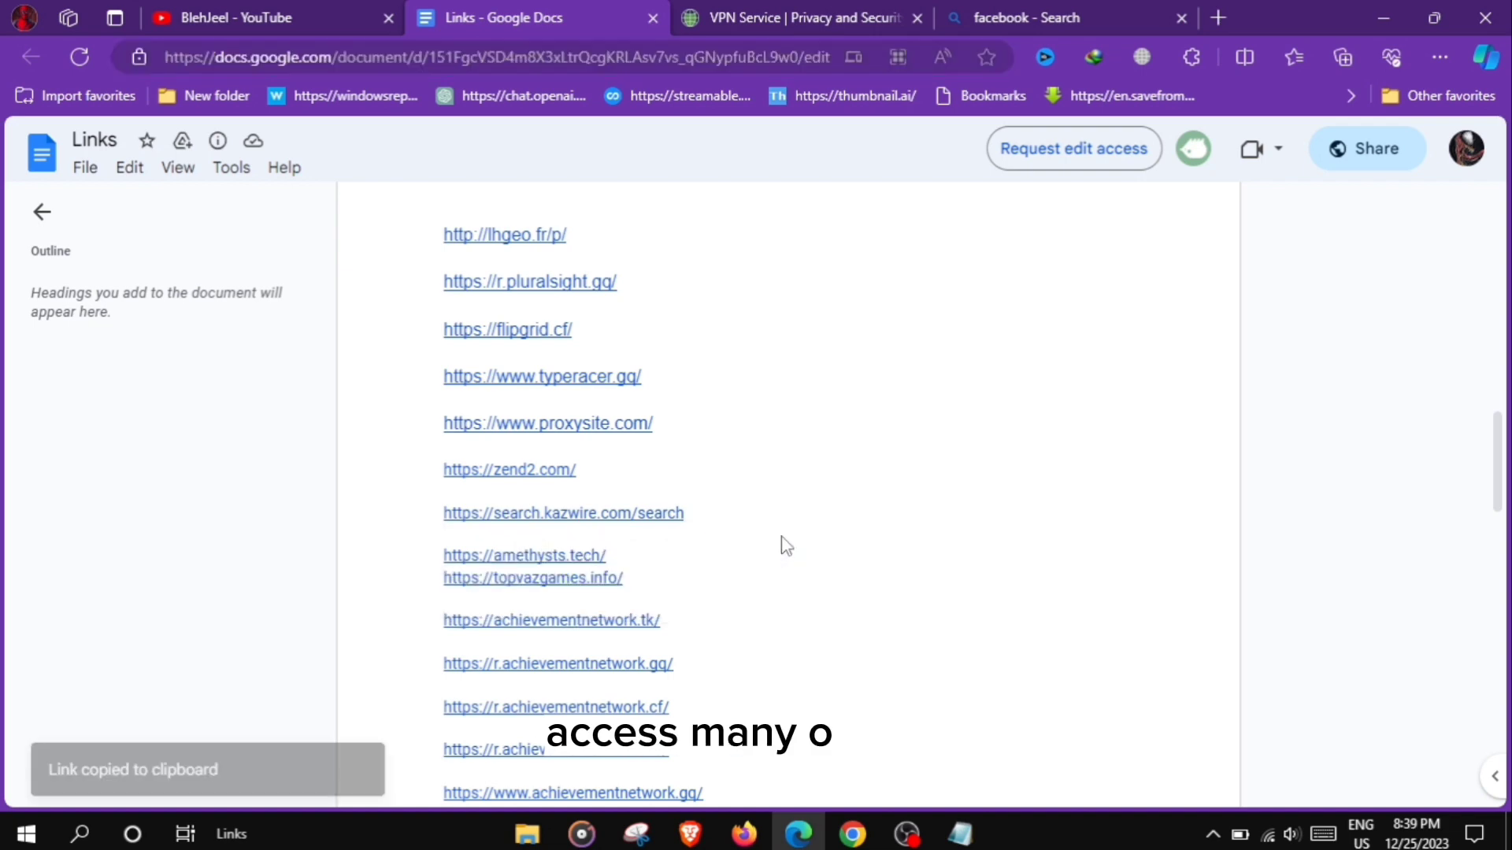
Load the pasted Kazwire link in a new tab and search it for 'facebook'
click(1210, 17)
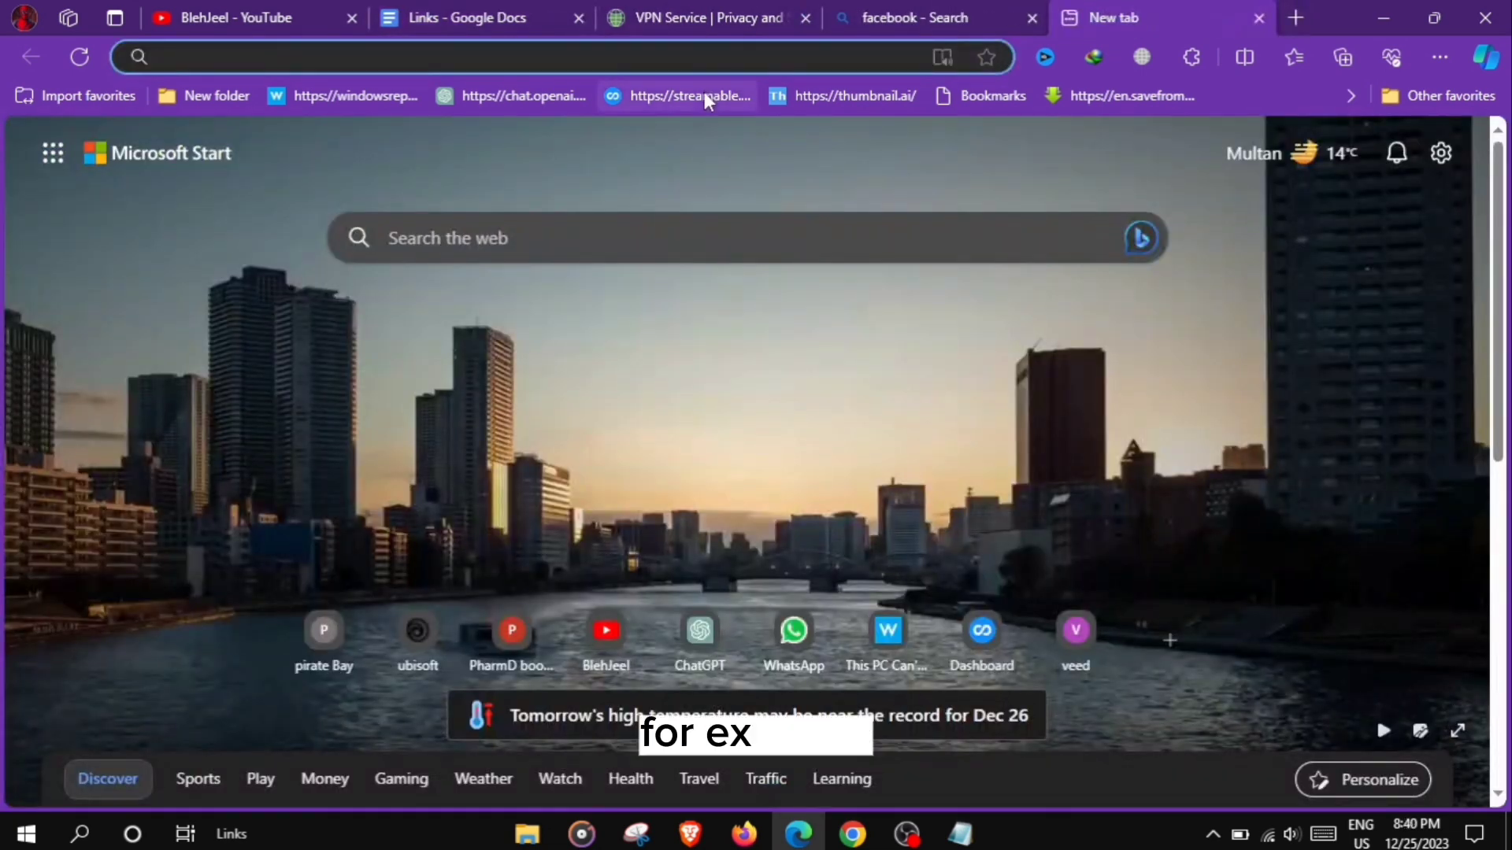
right_click(666, 57)
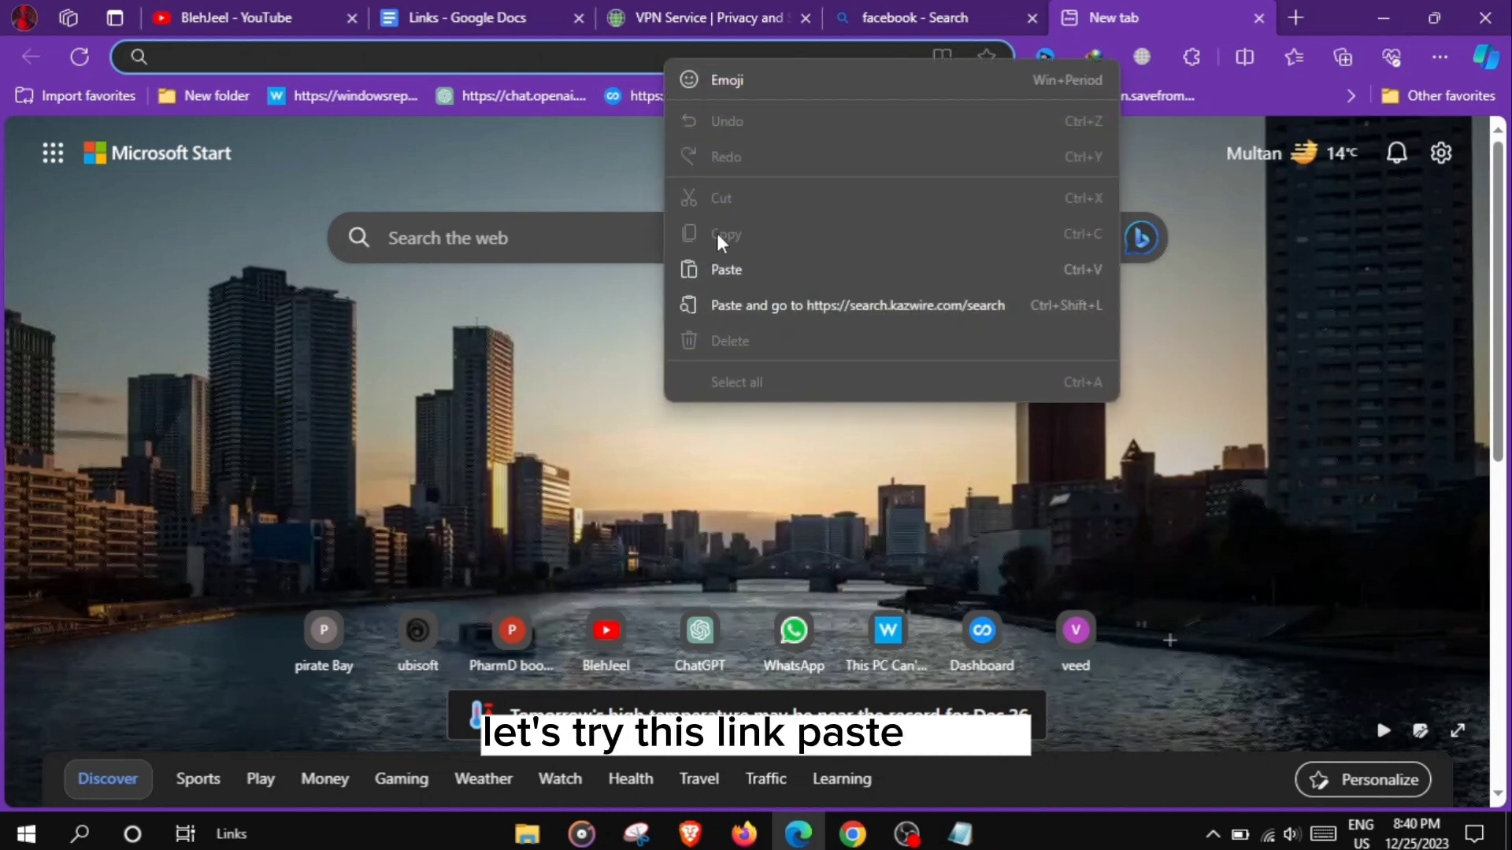
click(717, 268)
key(Return)
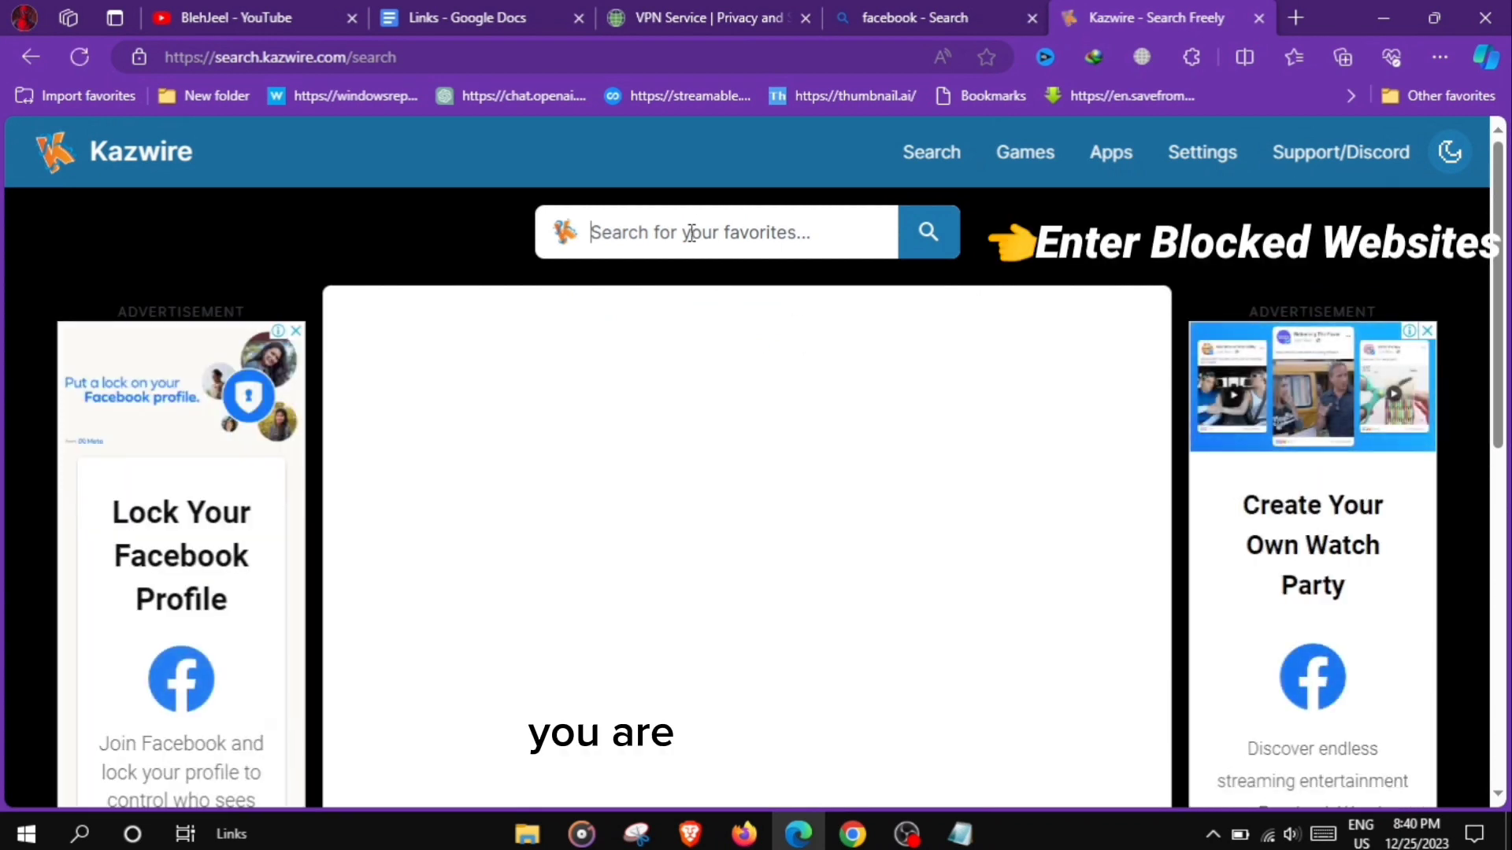
text(fac)
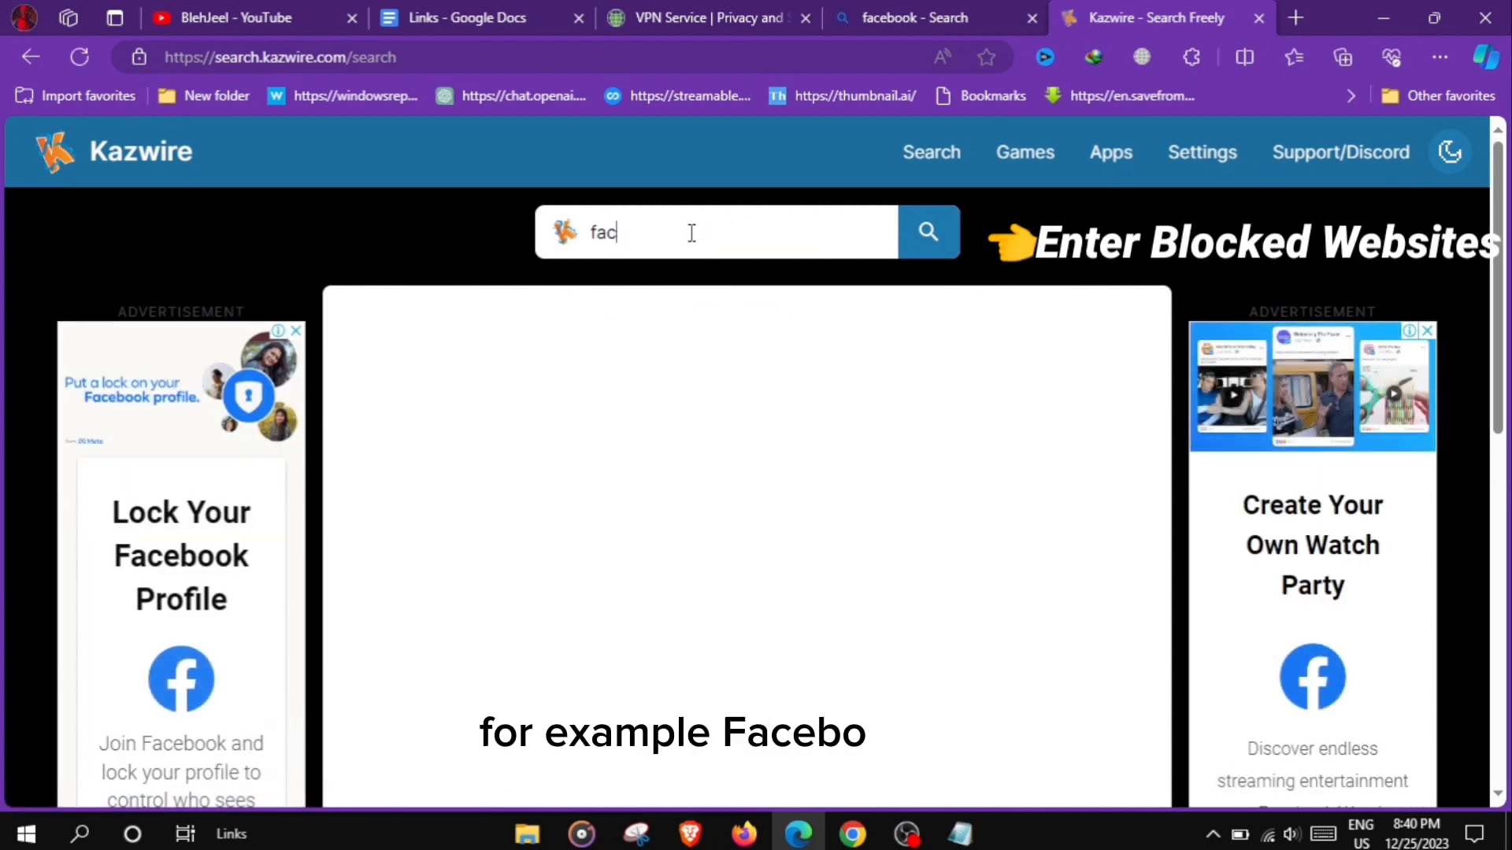
text(ebook)
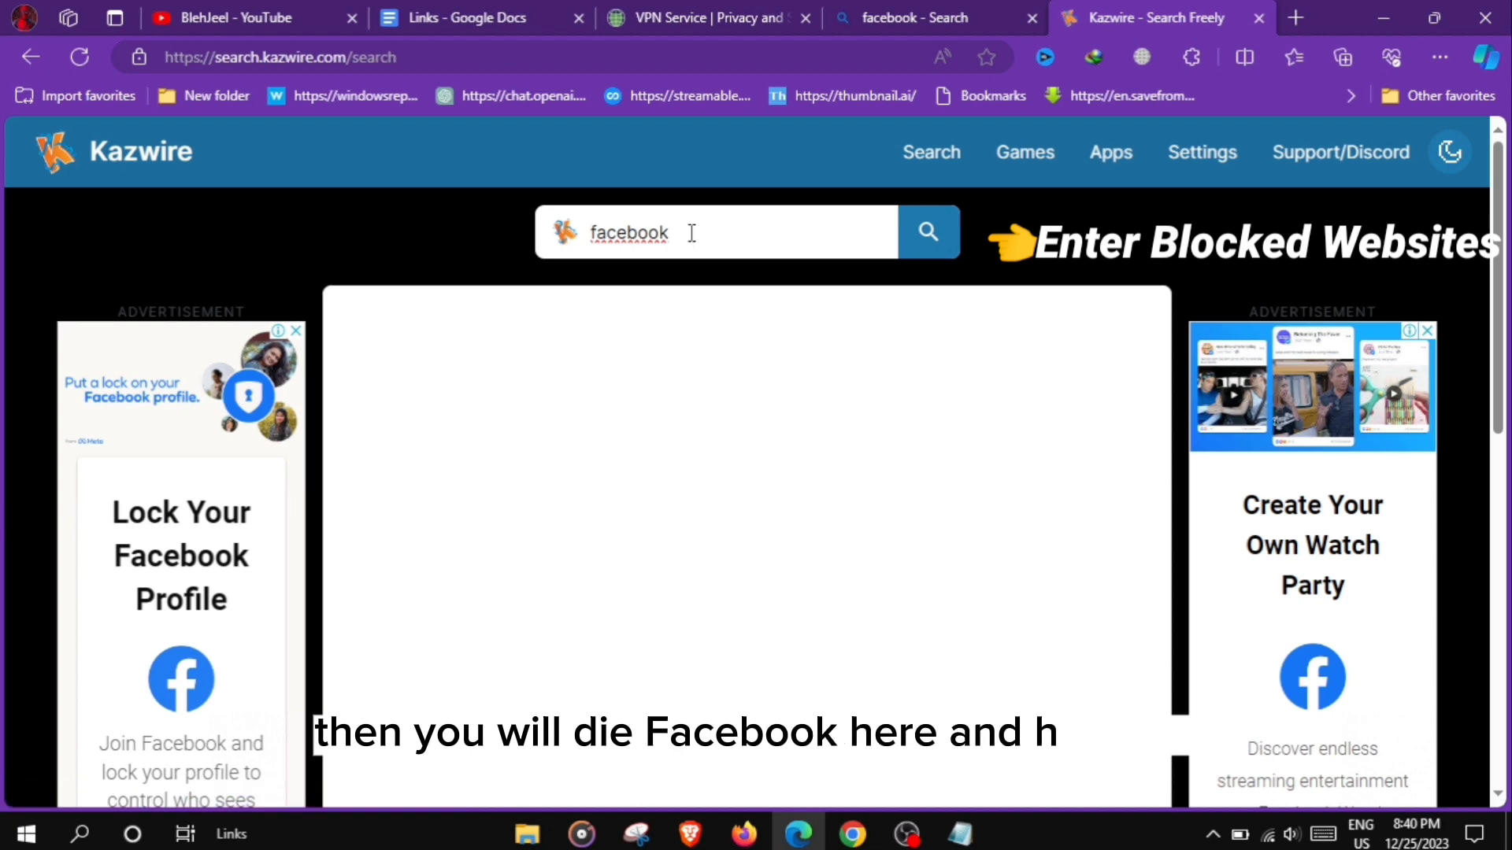
key(Return)
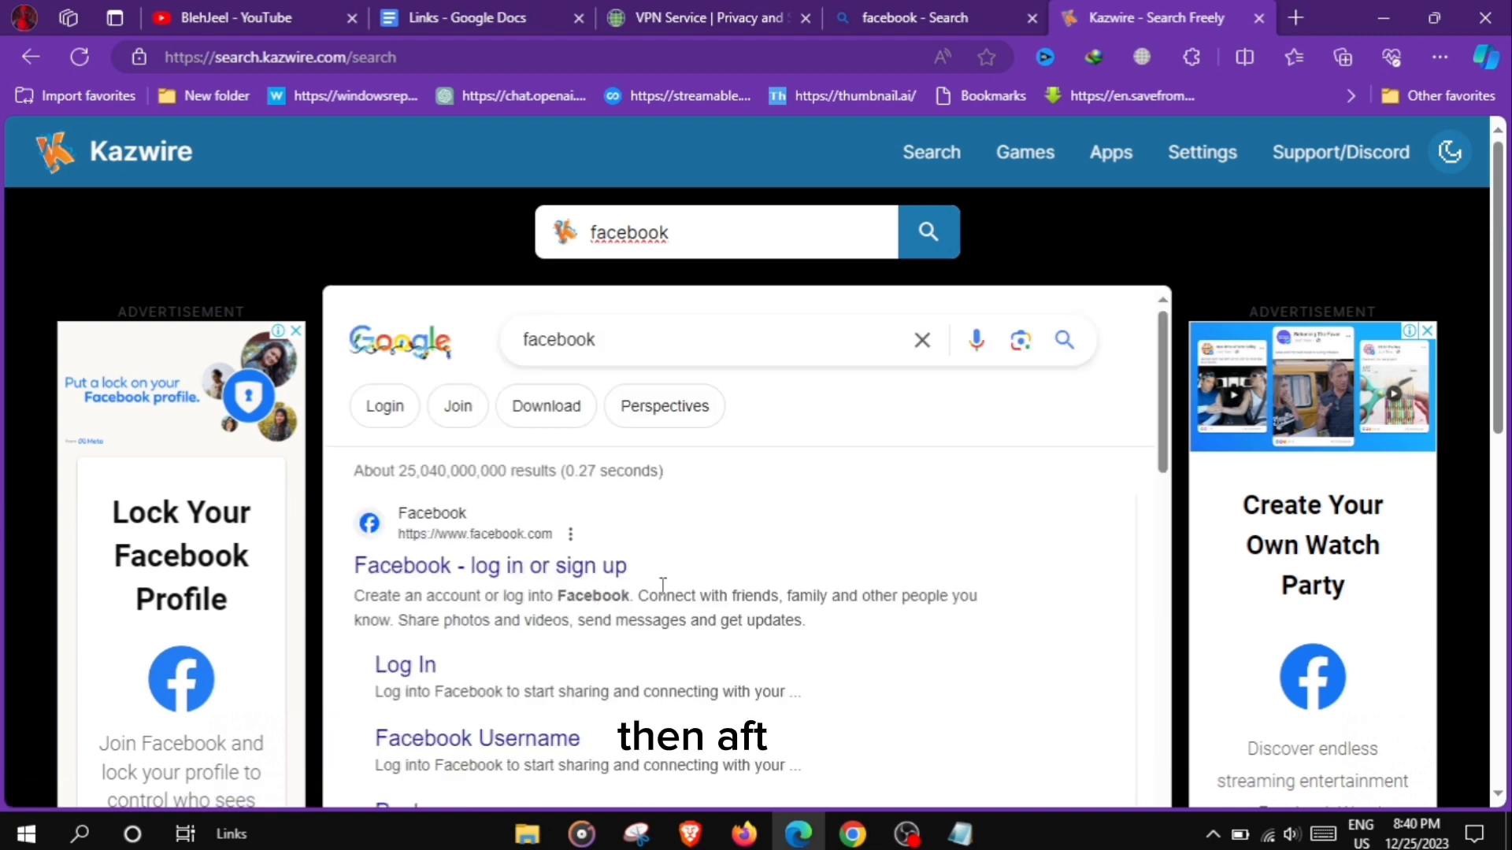
scroll(680, 580, down, 2)
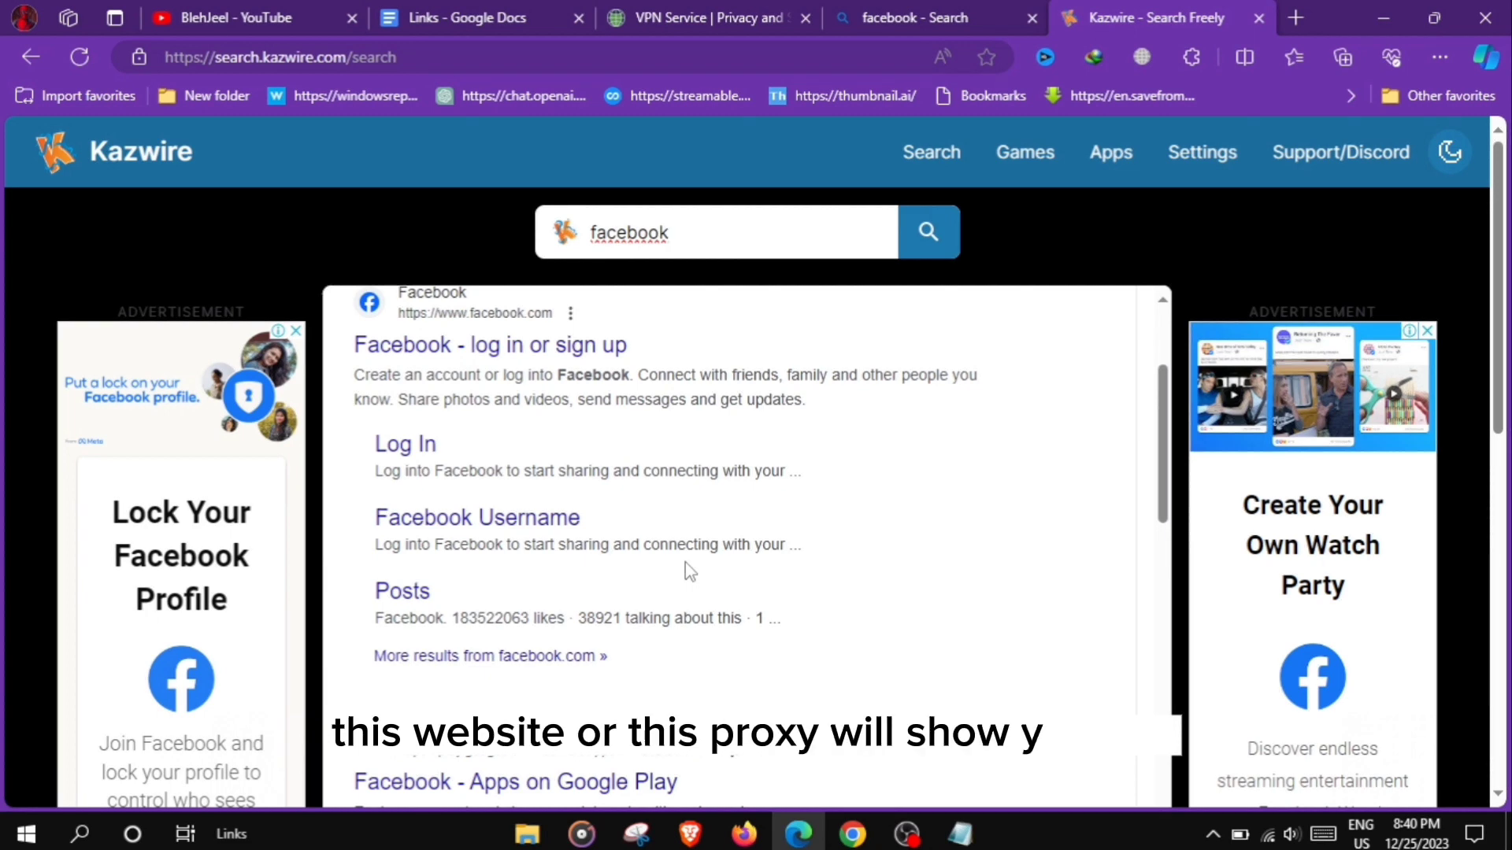
scroll(689, 571, down, 3)
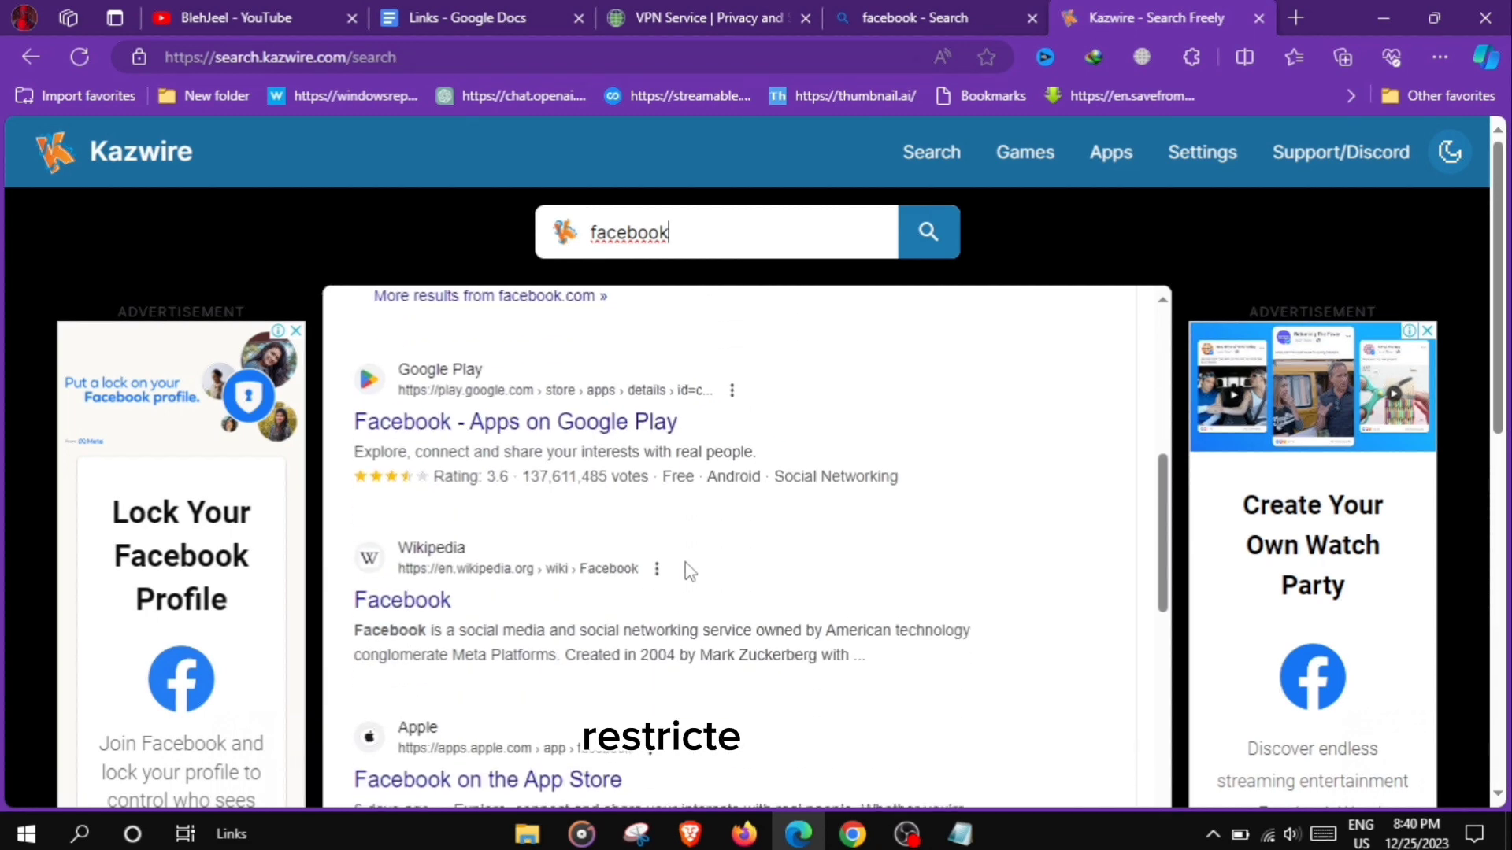
Return to the Links document and scroll through its proxy and game site links
click(513, 11)
scroll(585, 579, down, 3)
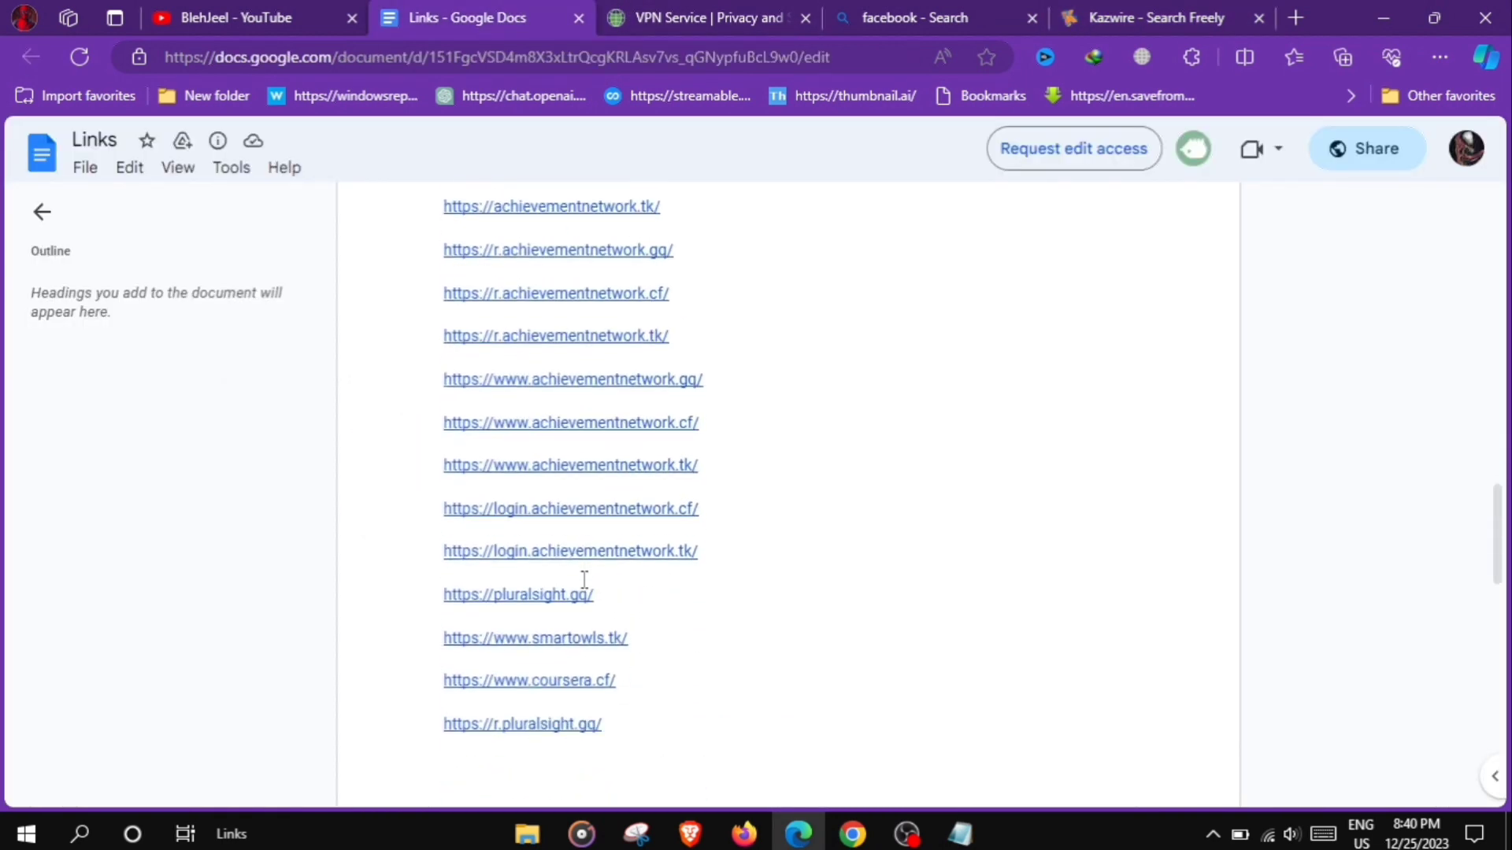
scroll(585, 579, down, 3)
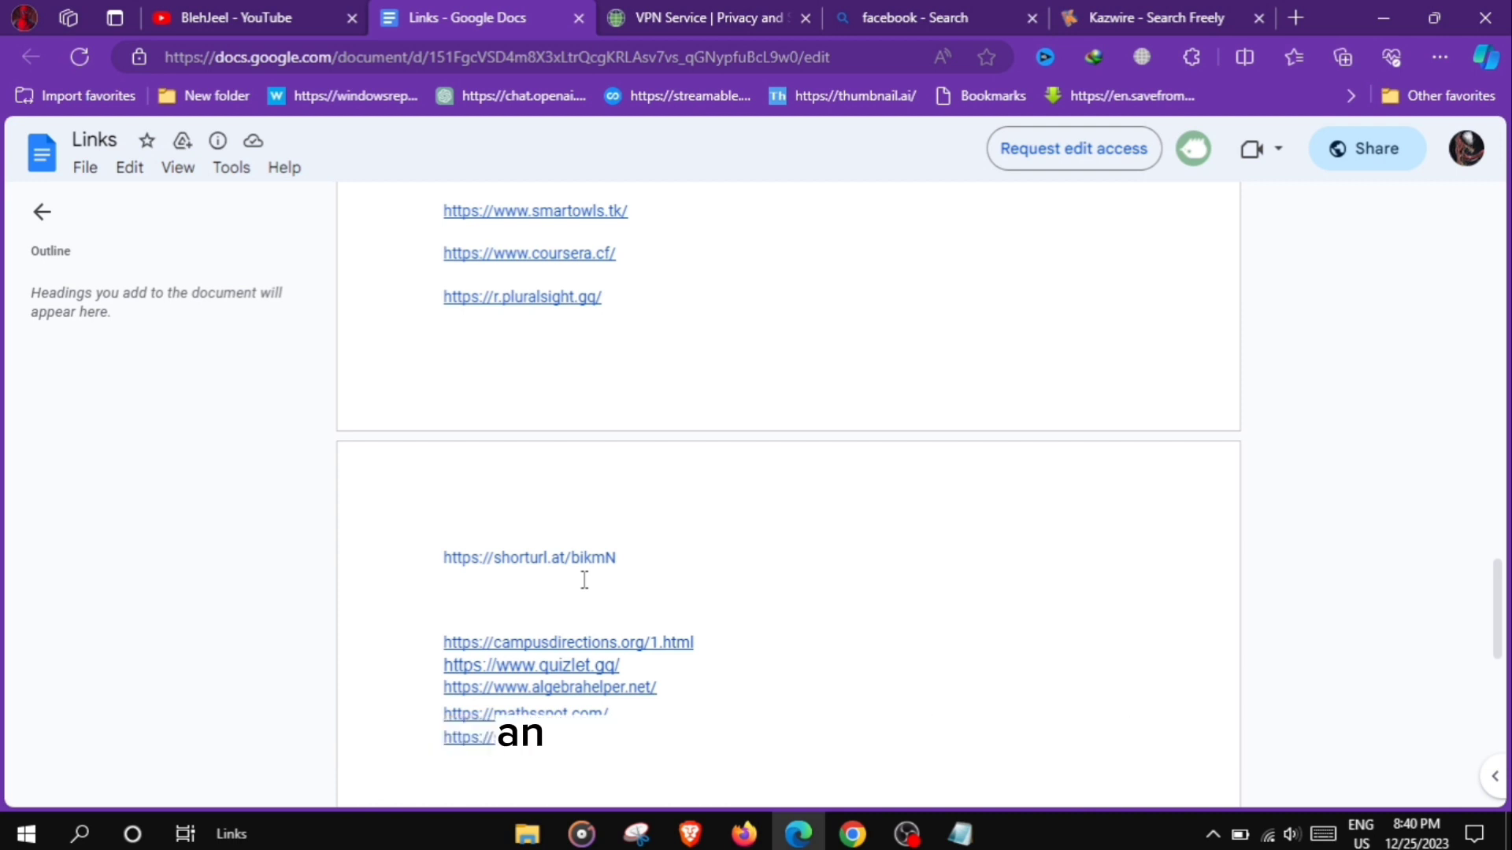
scroll(584, 580, up, 10)
scroll(584, 580, up, 4)
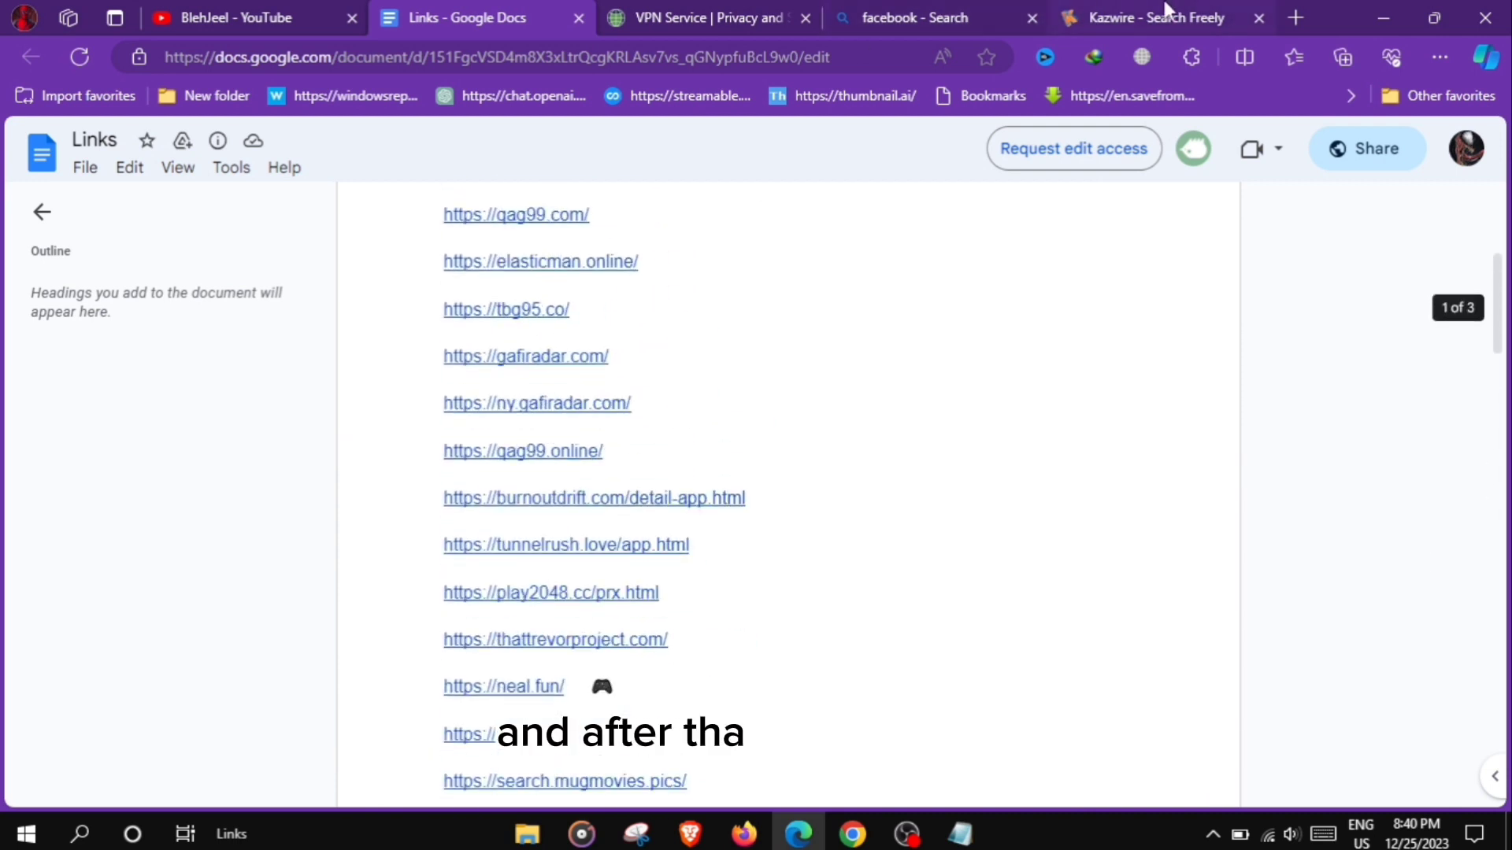
Search Bing for 'facebook' in a new tab and expand the de-de.facebook.com result's options
click(1295, 17)
text(fac)
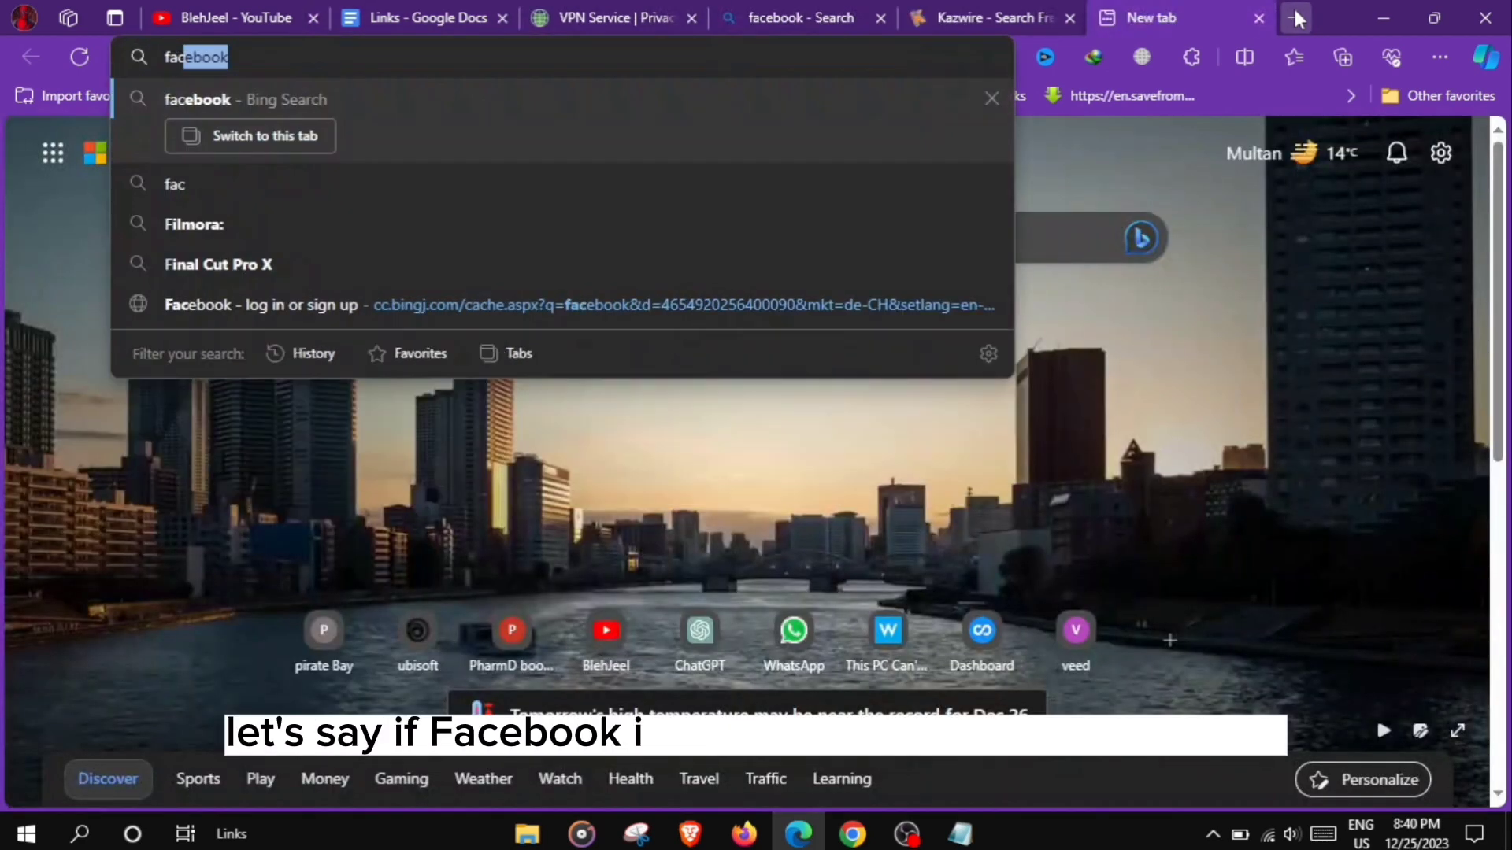
text(e)
key(Return)
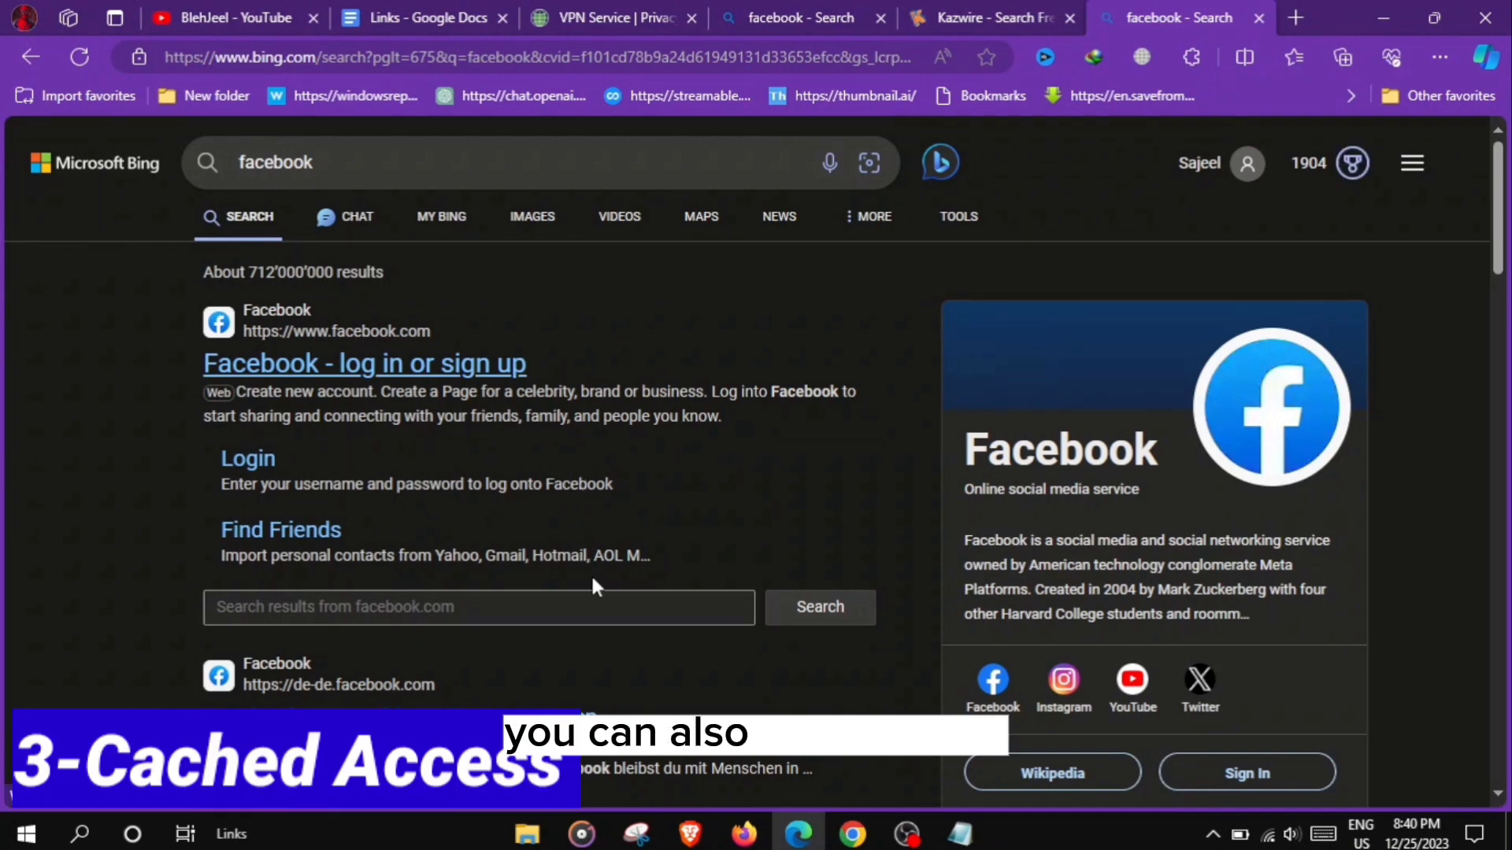
scroll(593, 588, down, 1)
scroll(593, 582, down, 1)
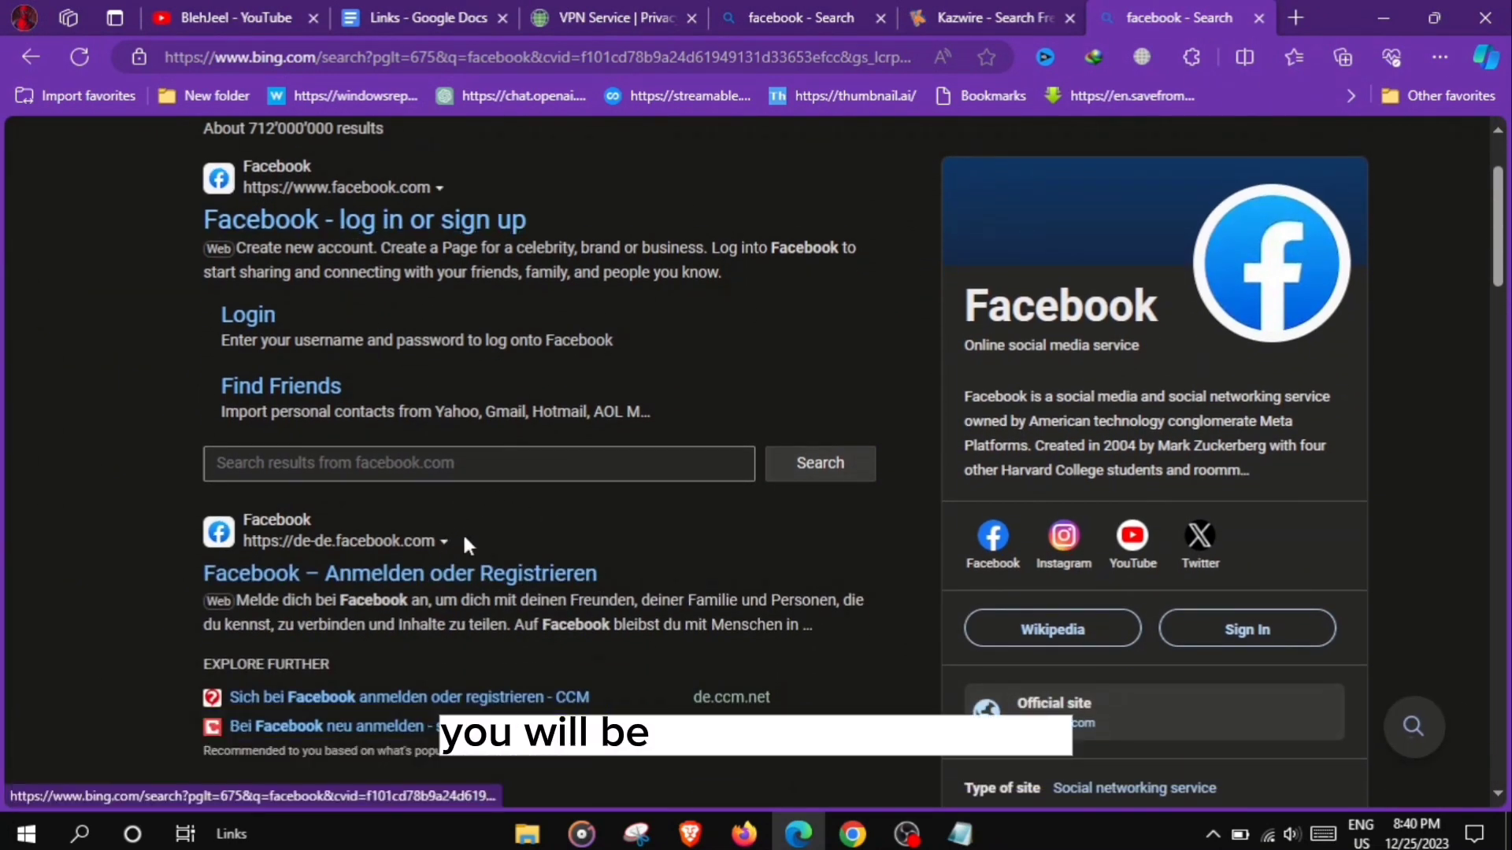
ctrl+scroll(449, 538, up, 1)
ctrl+scroll(449, 538, up, 3)
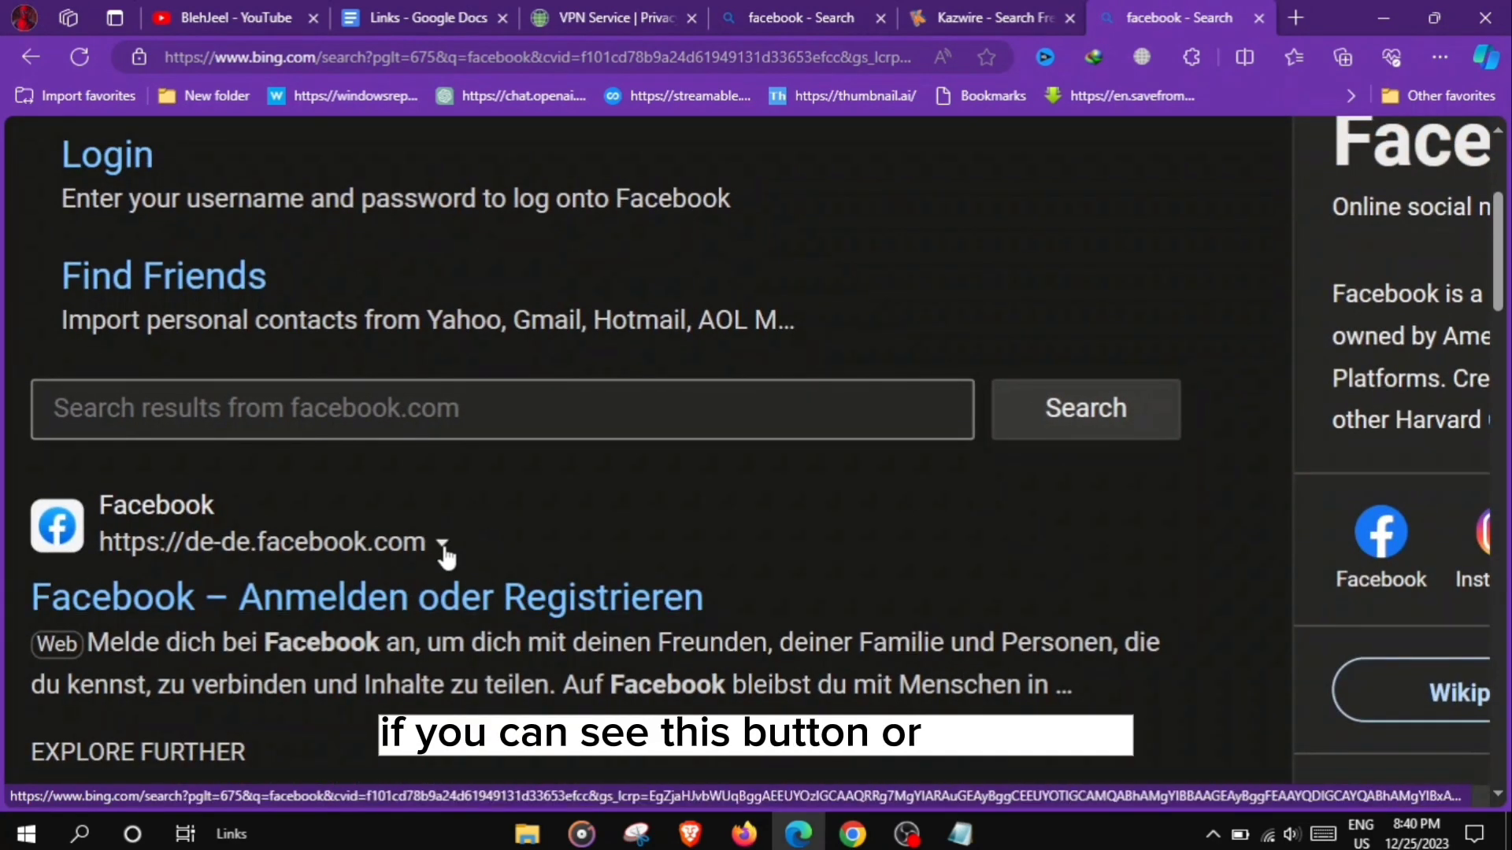
ctrl+scroll(446, 566, down, 4)
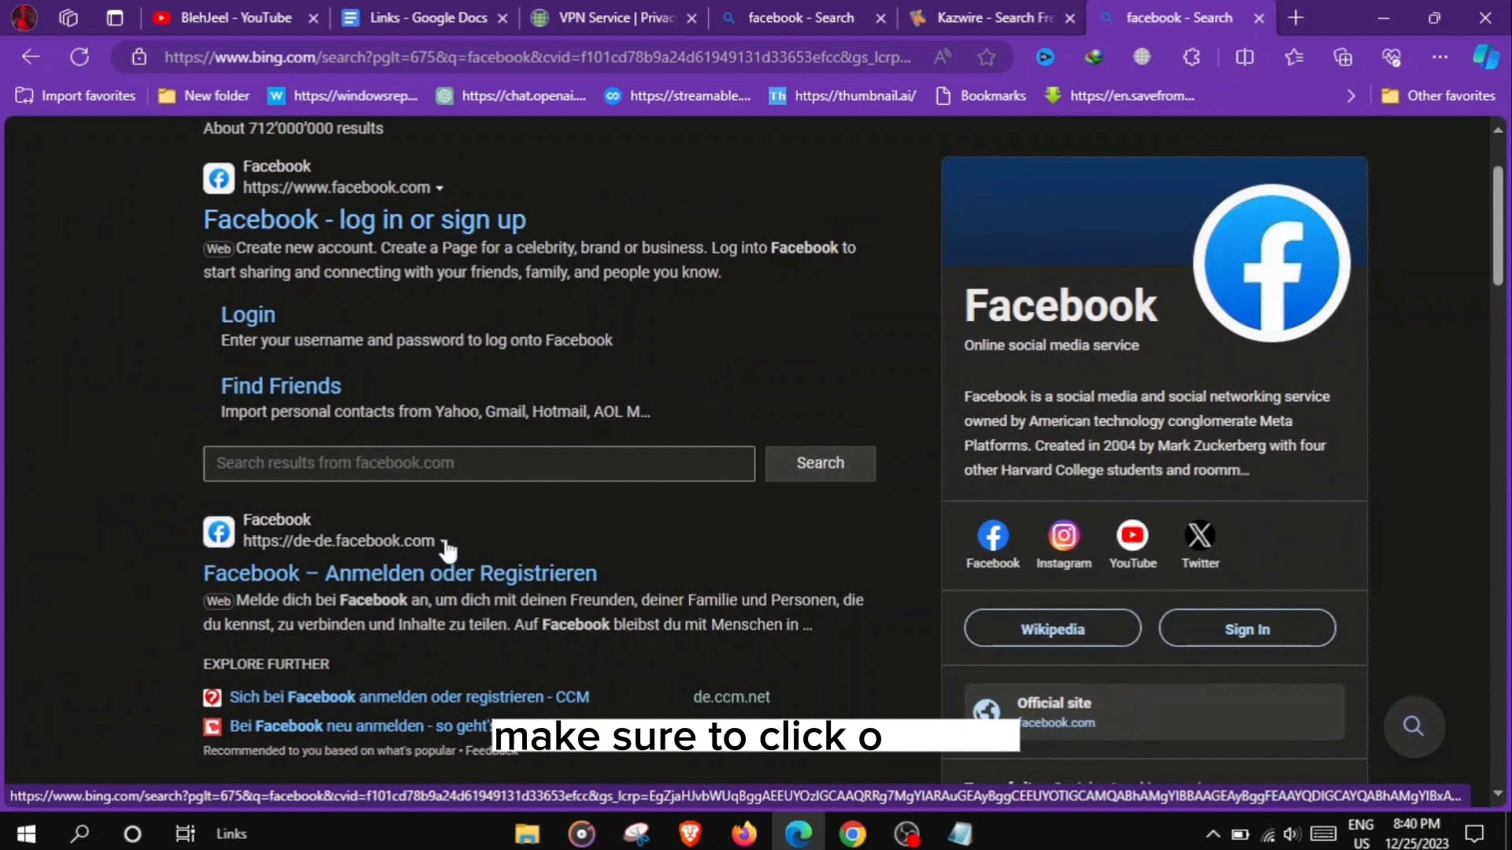
click(444, 542)
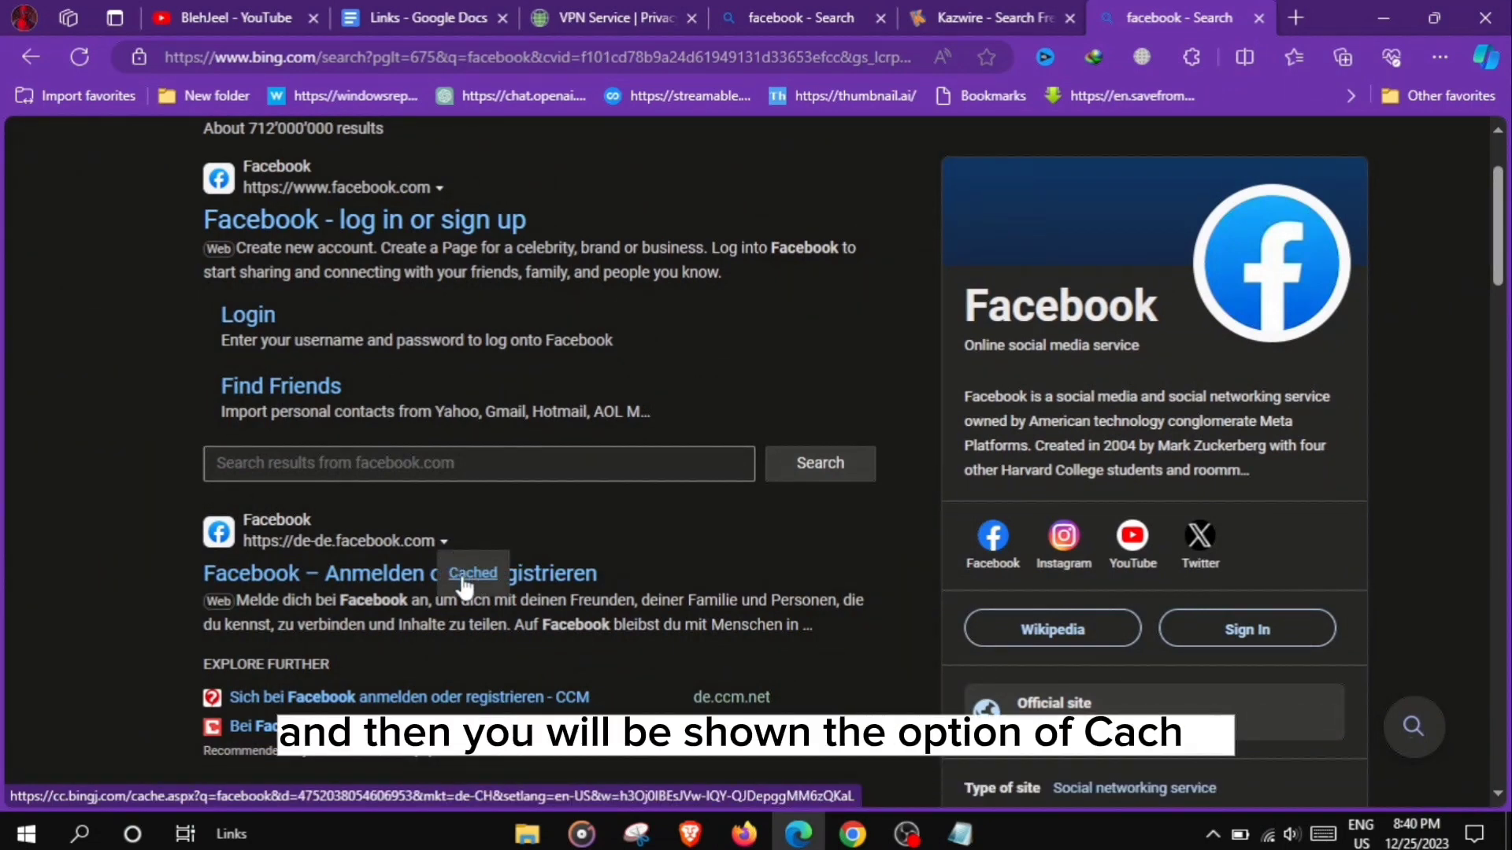
View Bing's cached German Facebook login page, then go back to the BlehJeel YouTube tab
click(462, 576)
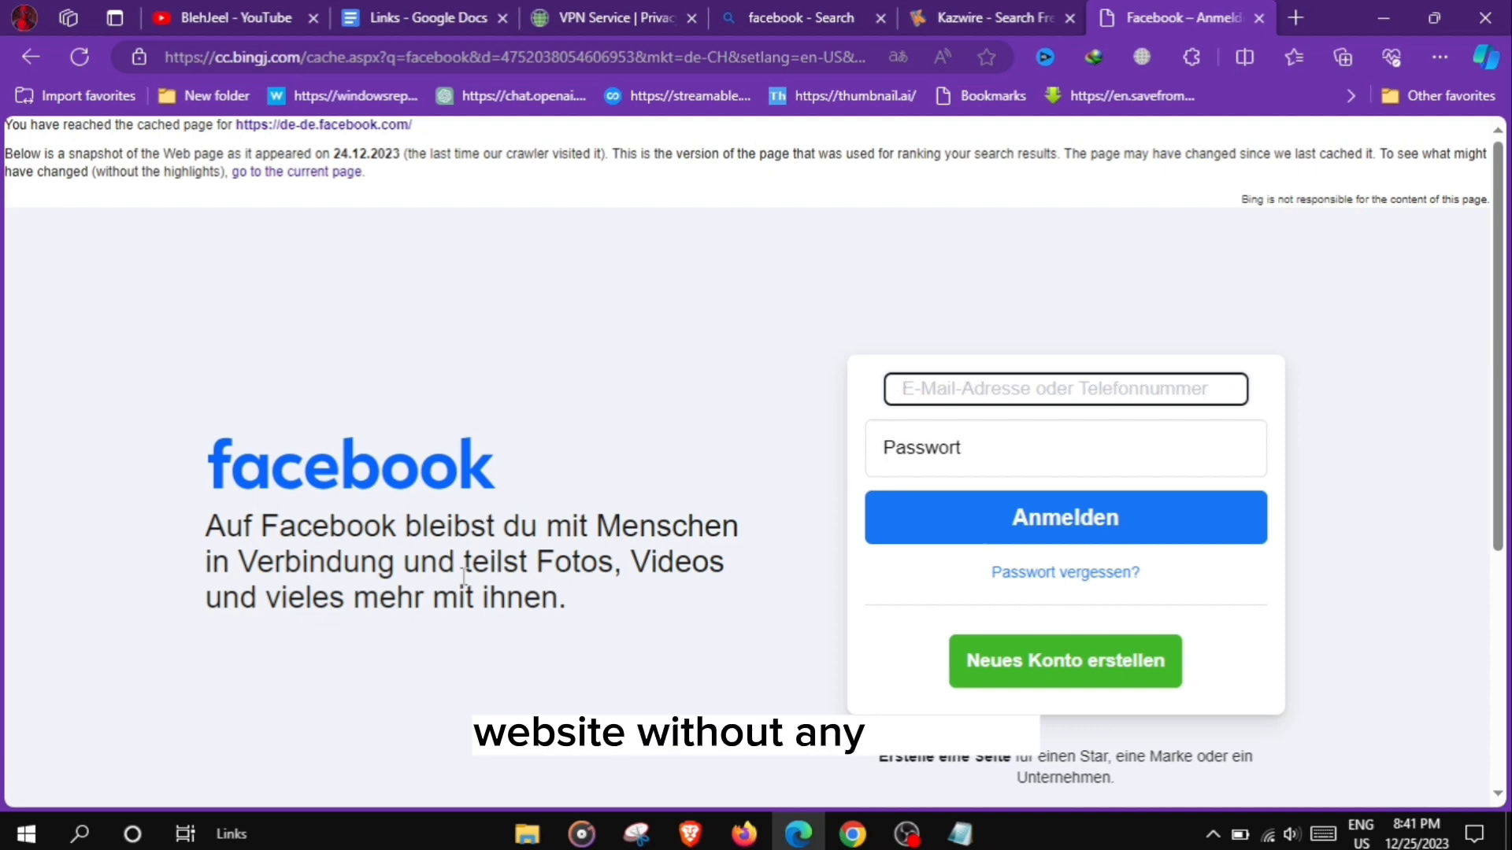
click(217, 14)
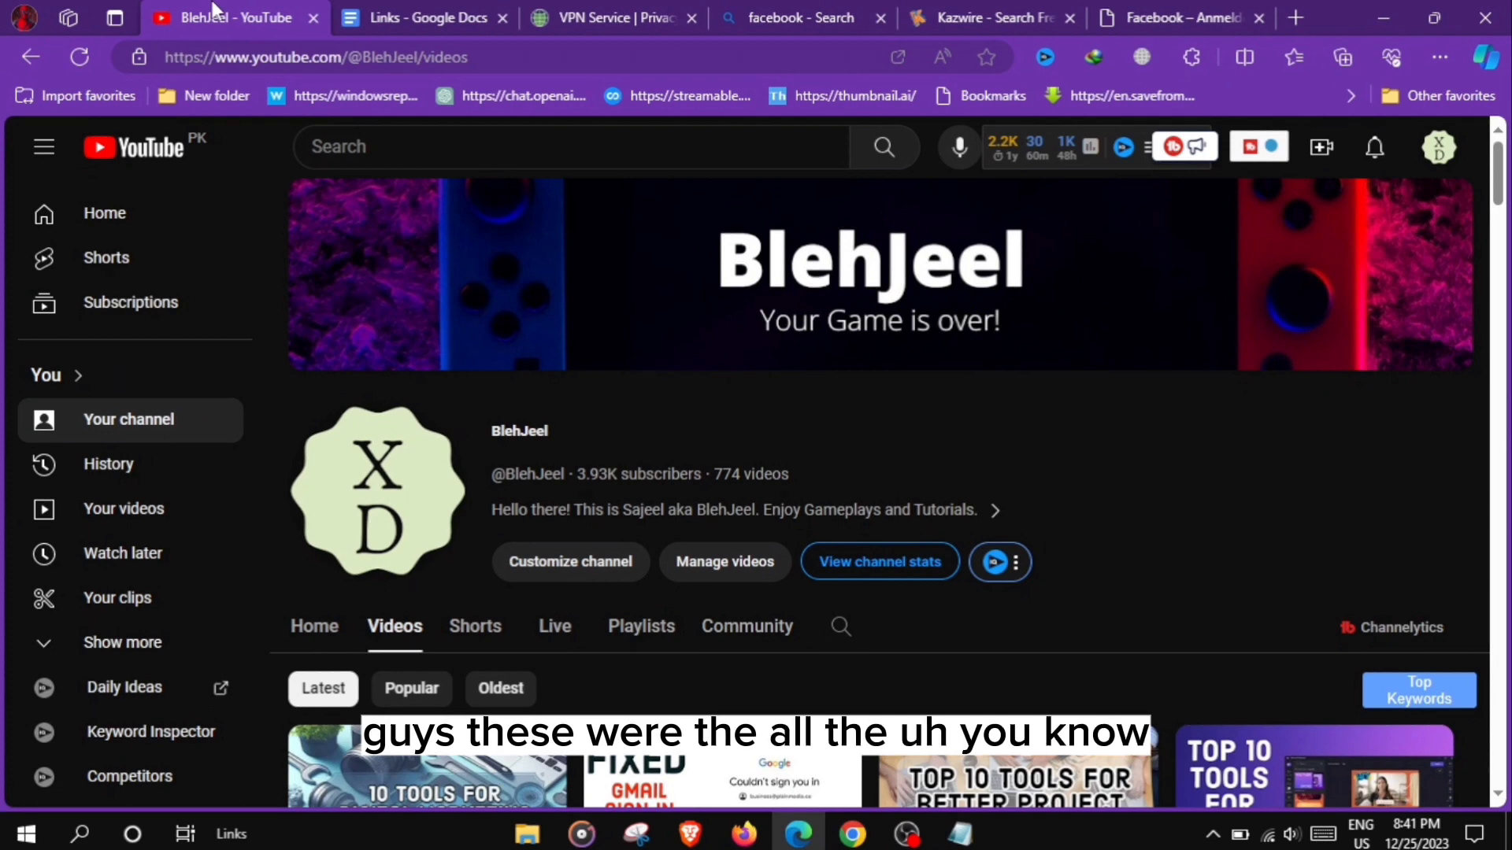
scroll(564, 361, down, 2)
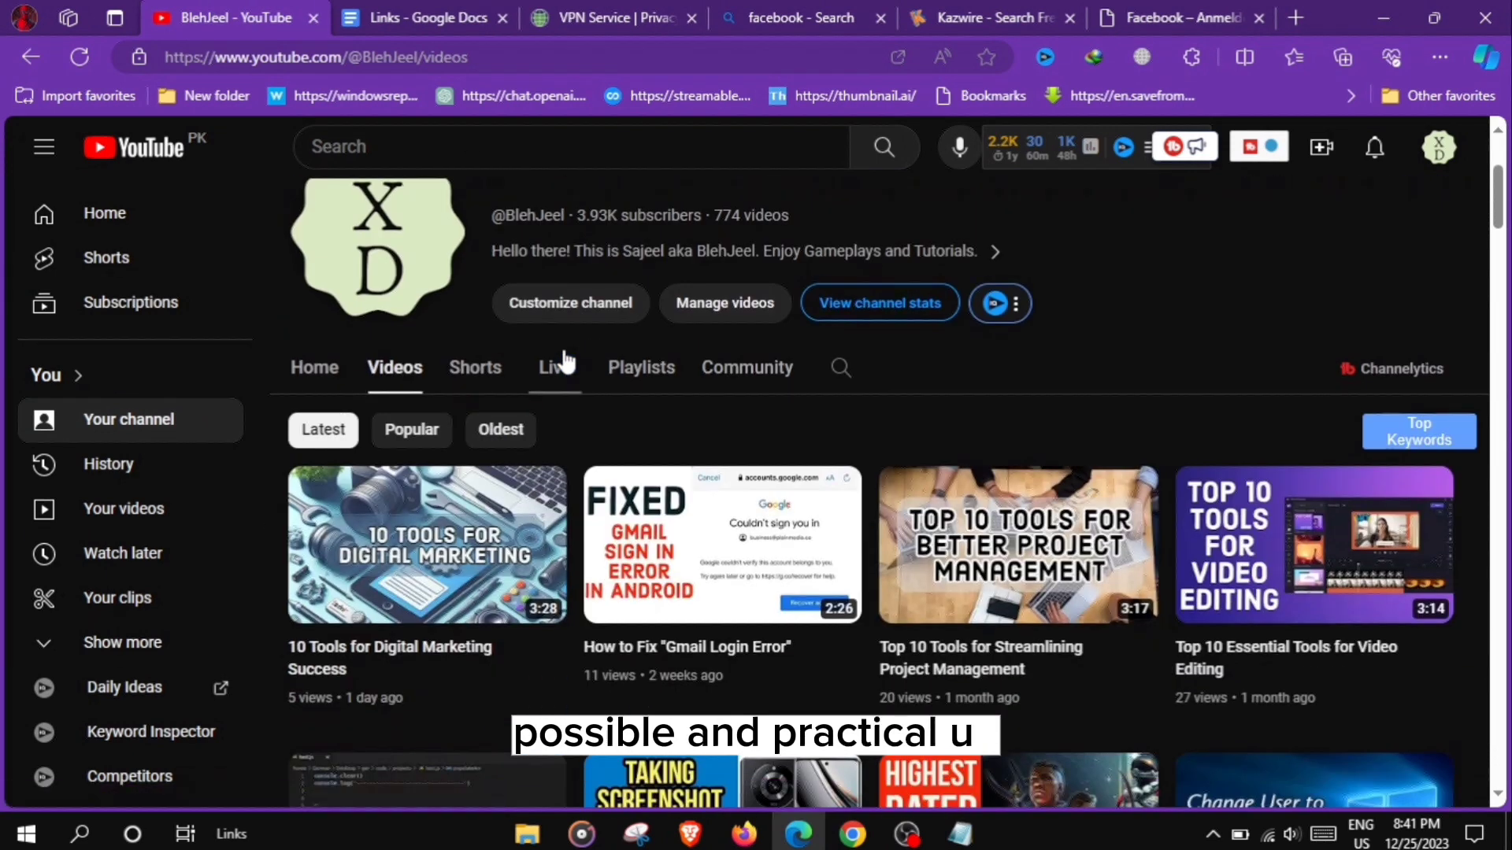
scroll(609, 520, down, 3)
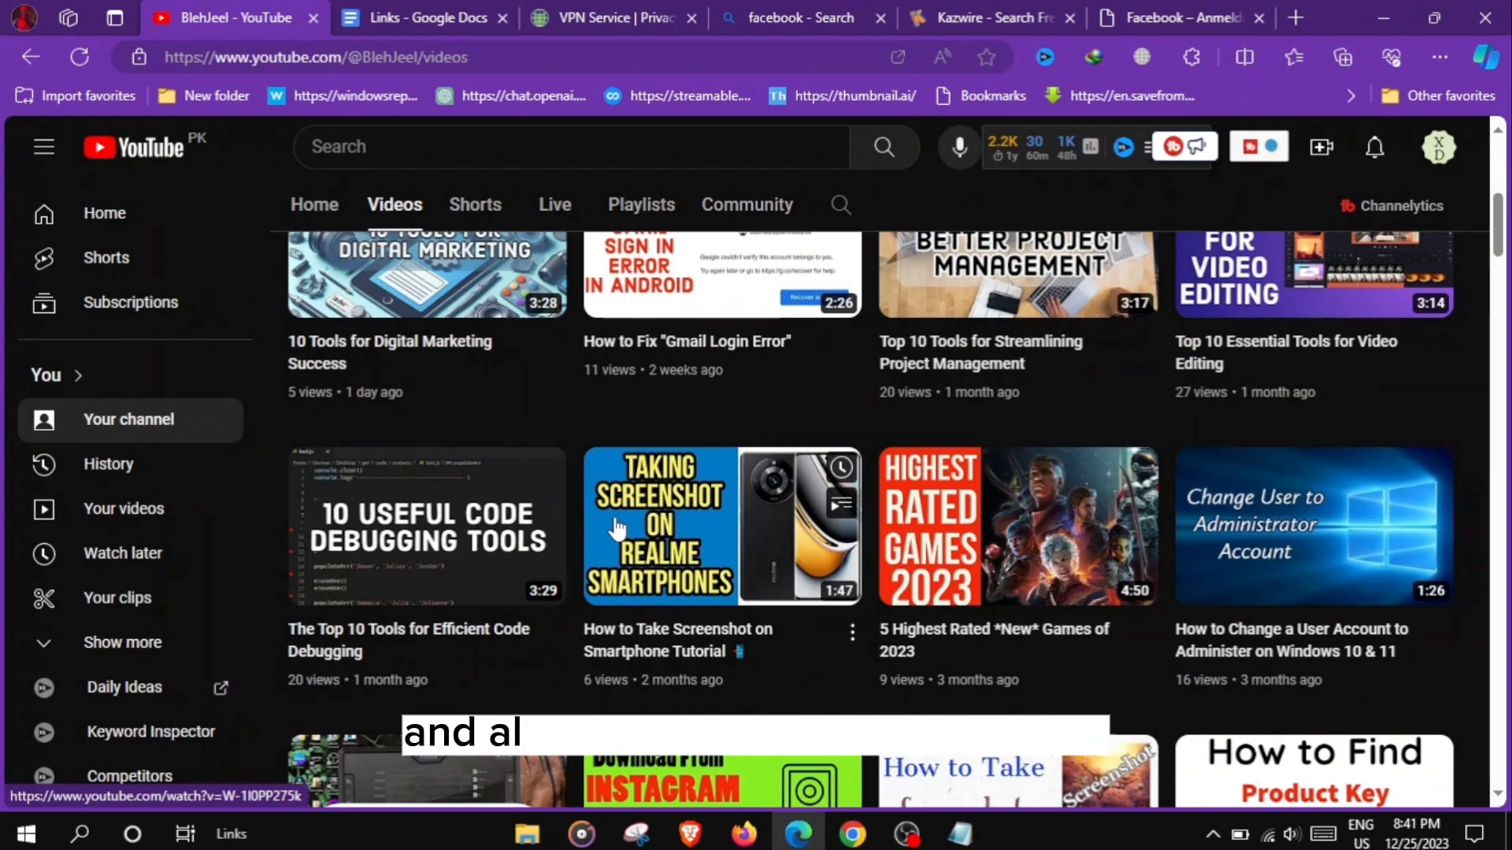
scroll(617, 528, down, 2)
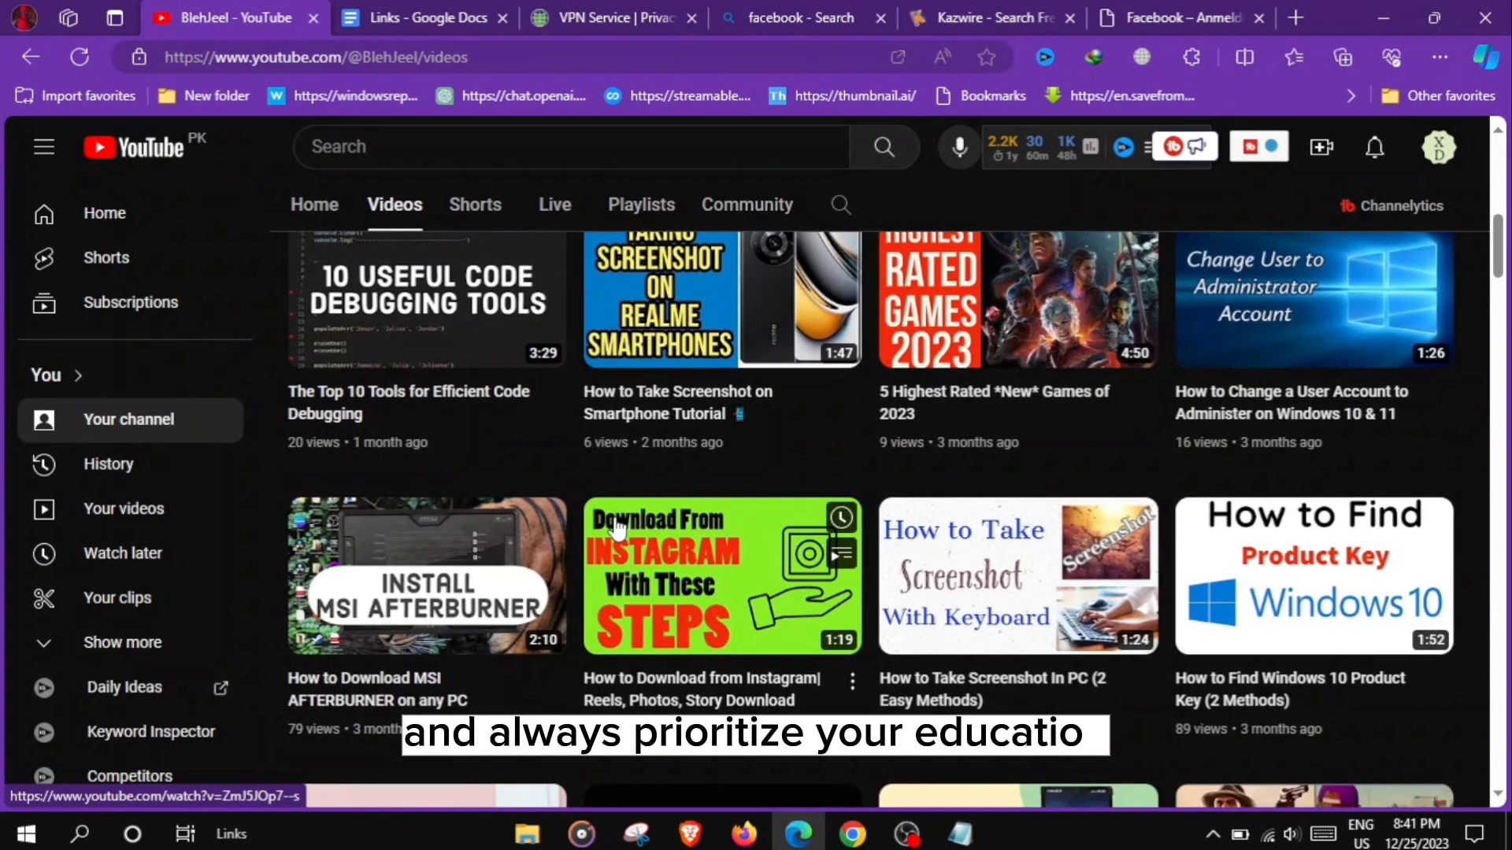
scroll(614, 528, down, 2)
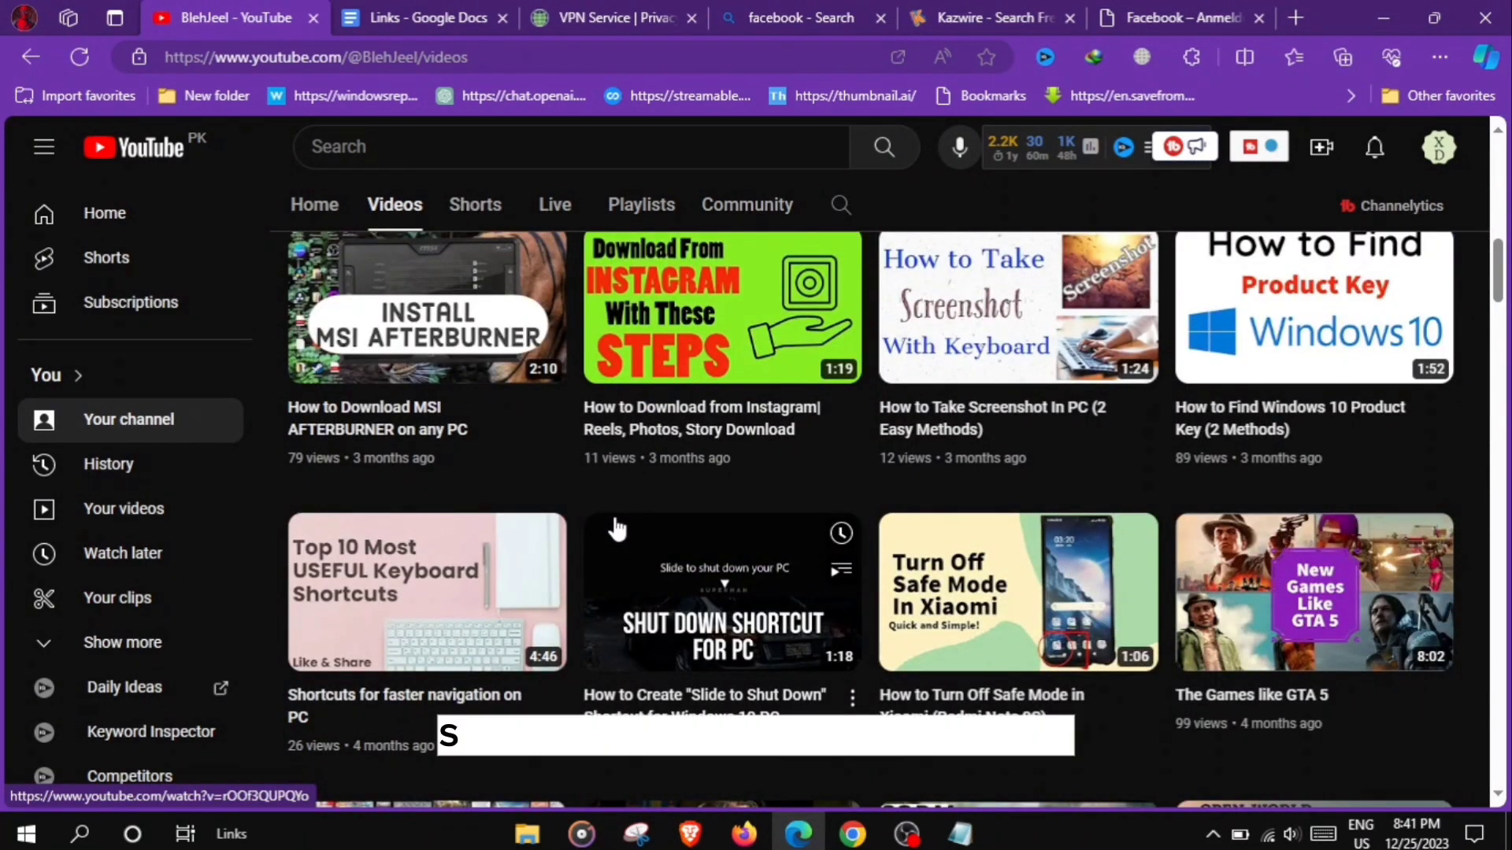
scroll(617, 528, down, 1)
scroll(614, 528, down, 1)
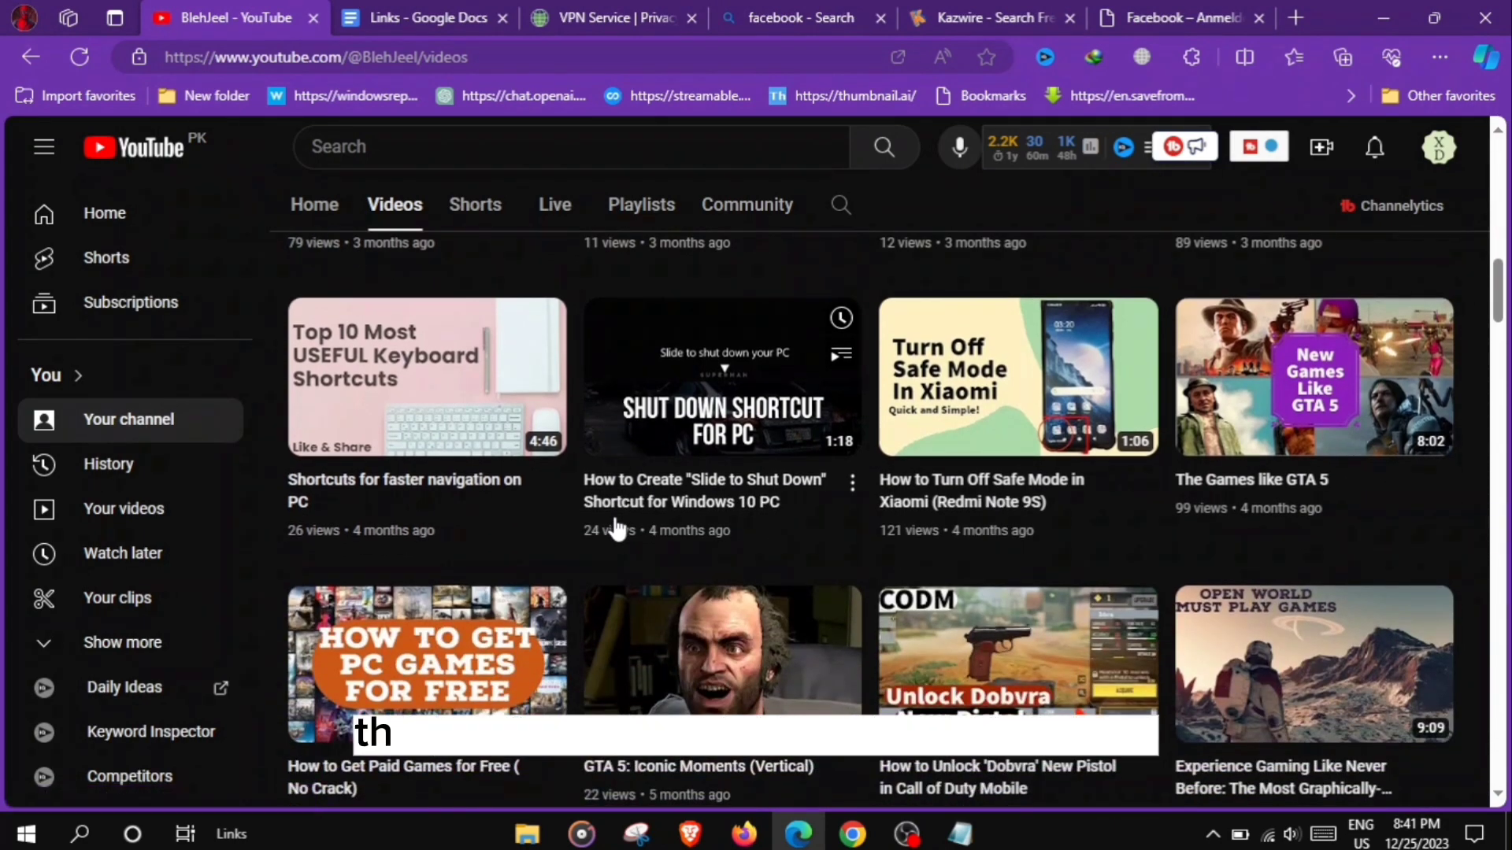
scroll(614, 528, down, 2)
scroll(616, 528, down, 3)
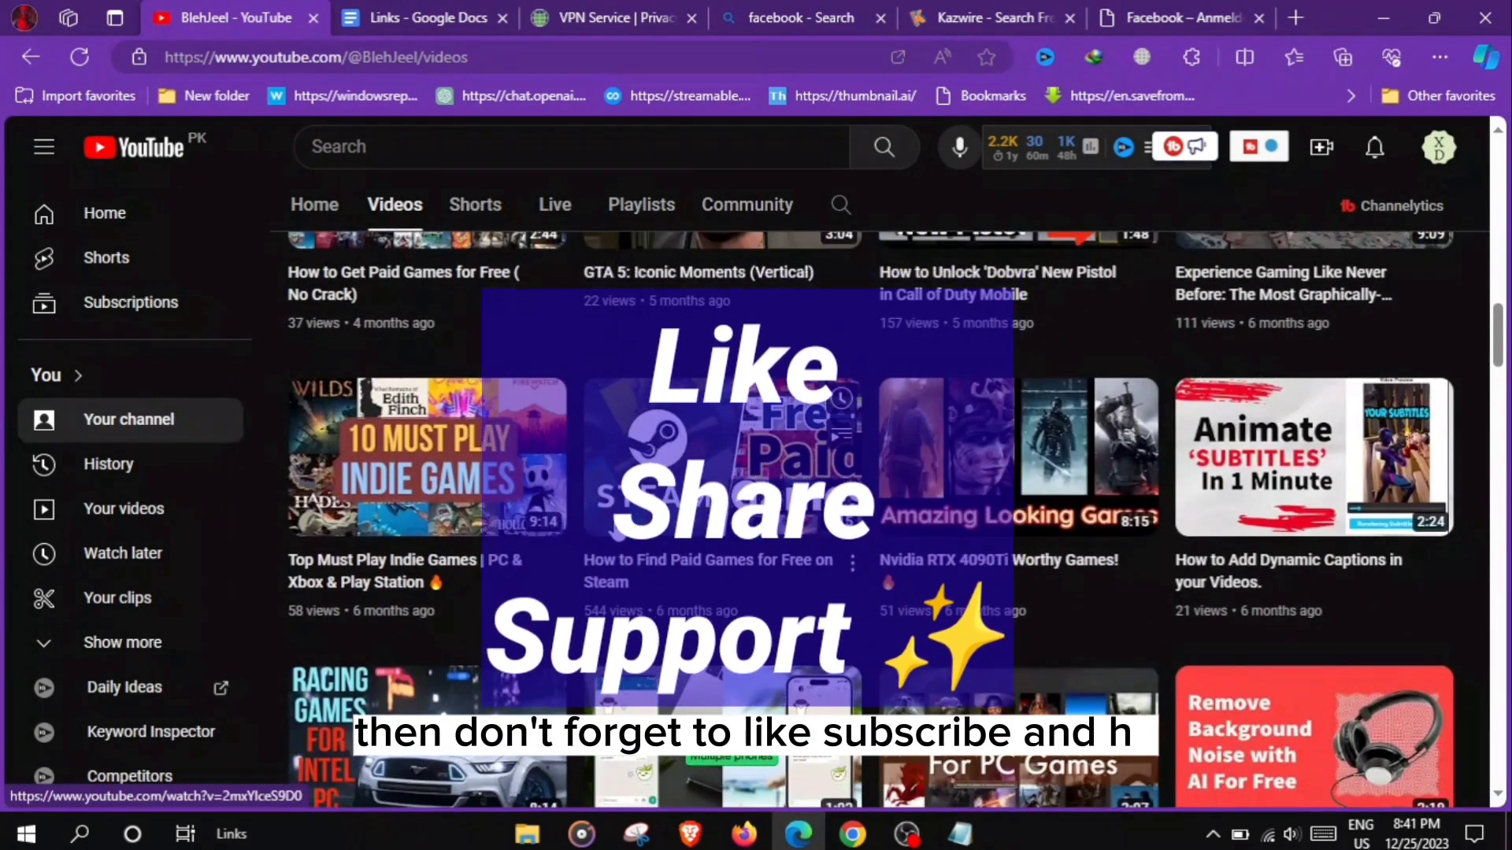
scroll(615, 527, down, 2)
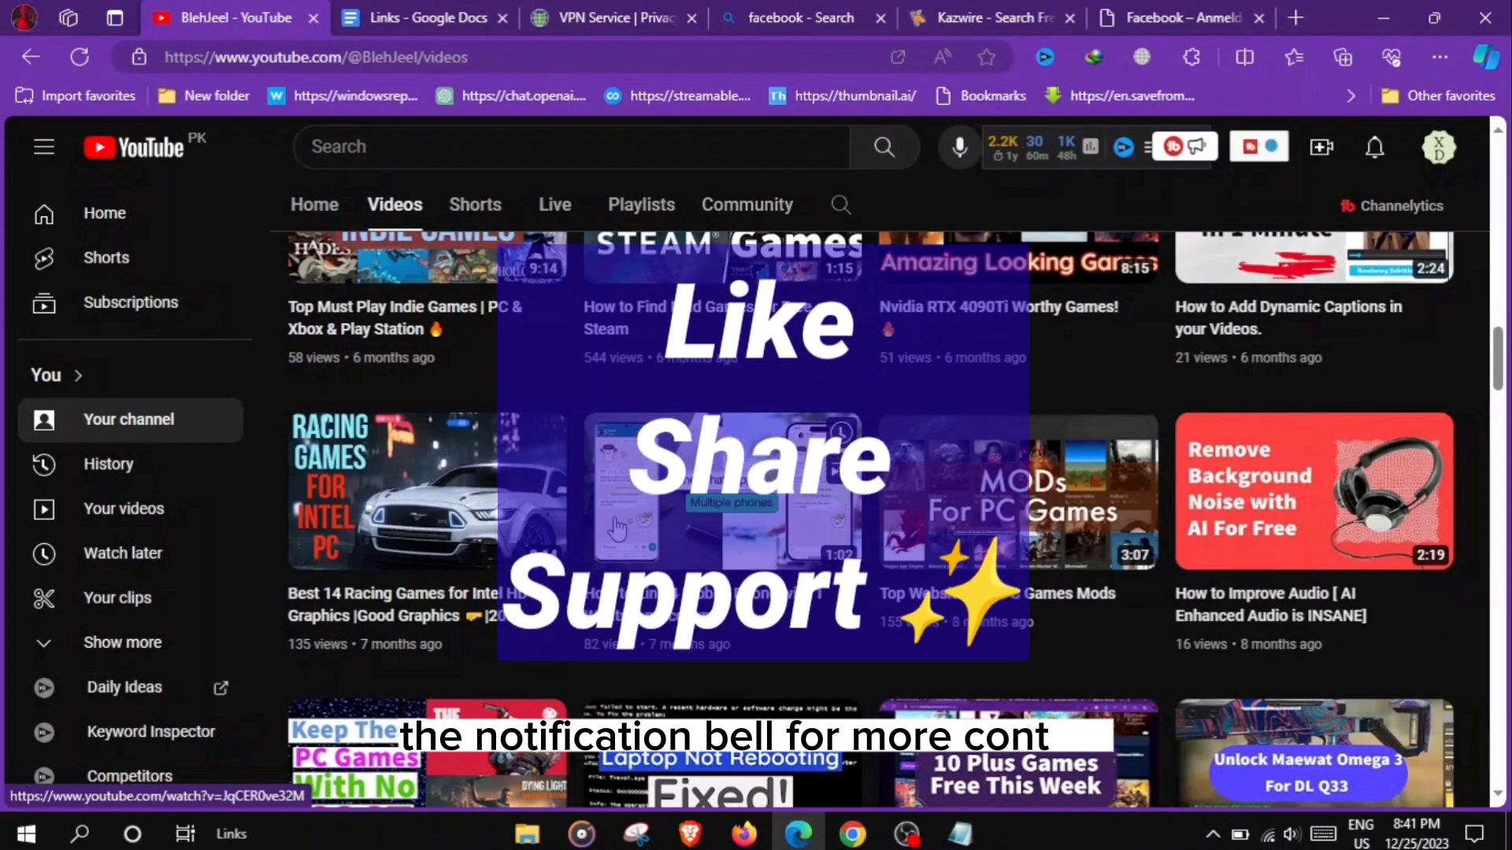
scroll(616, 529, down, 4)
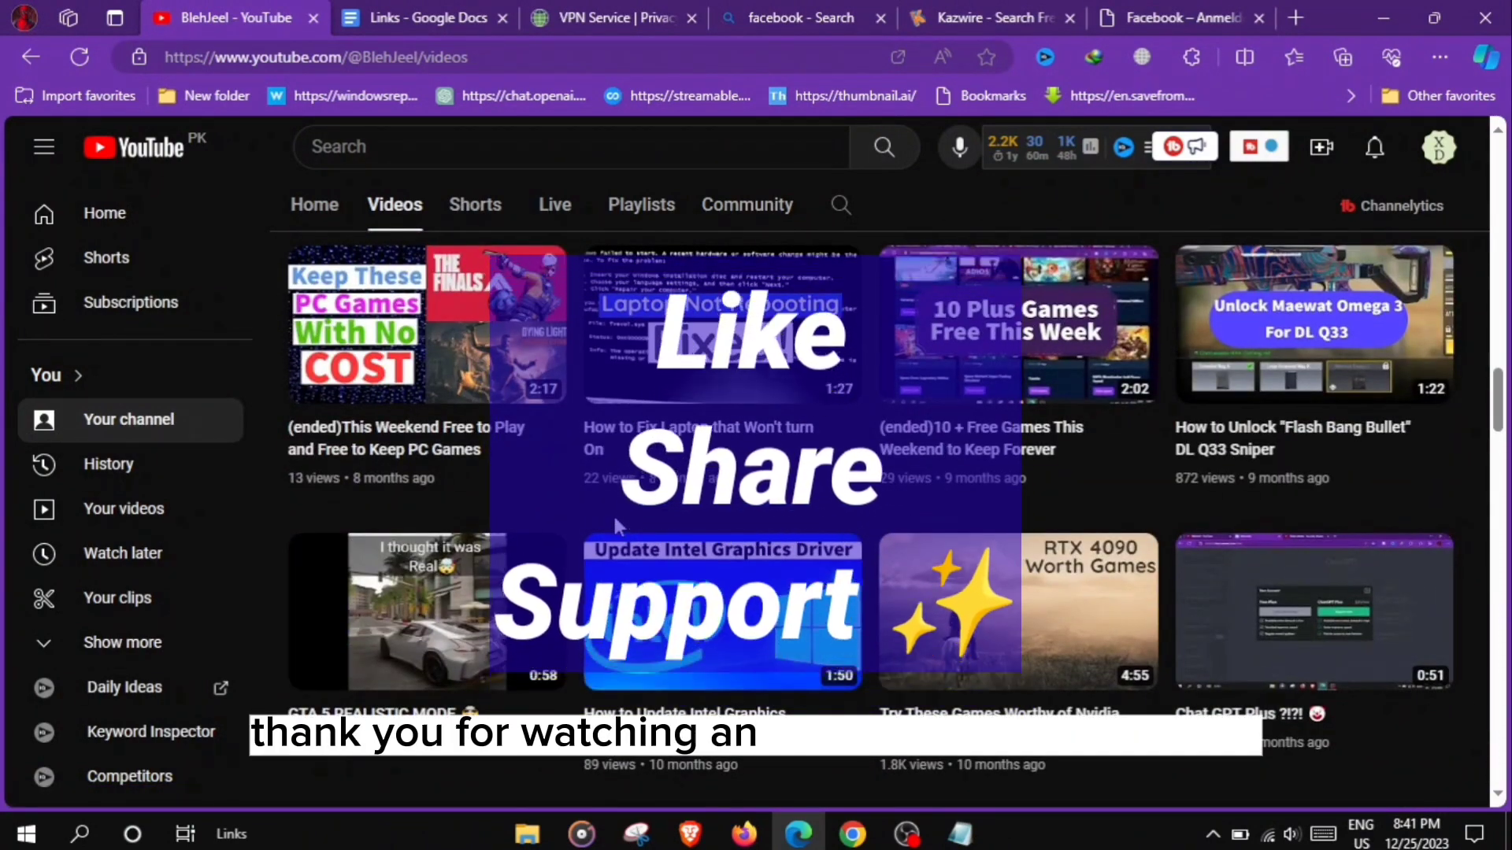
scroll(616, 528, up, 3)
scroll(616, 527, up, 3)
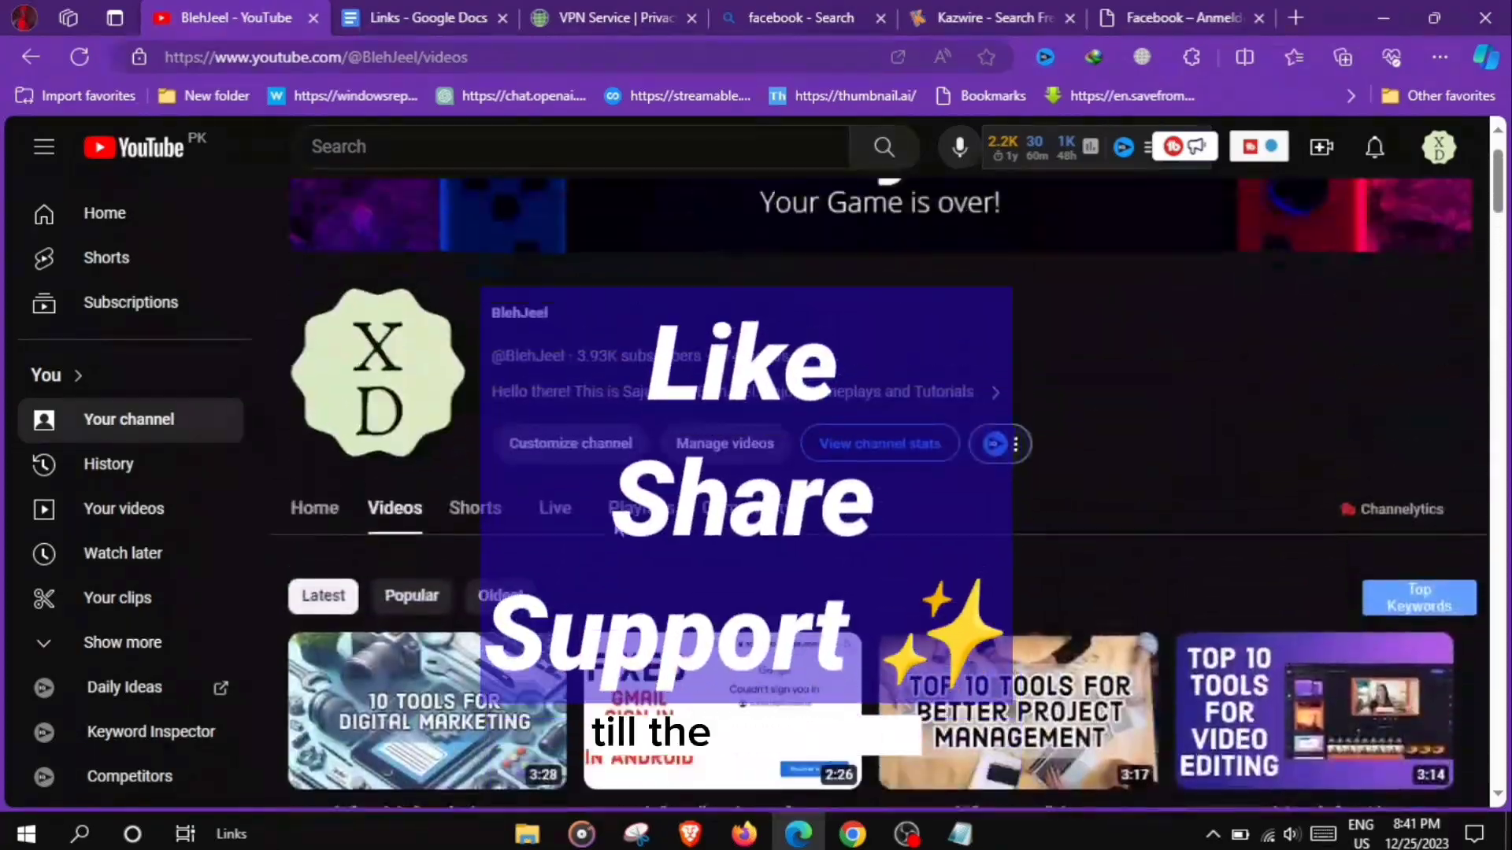